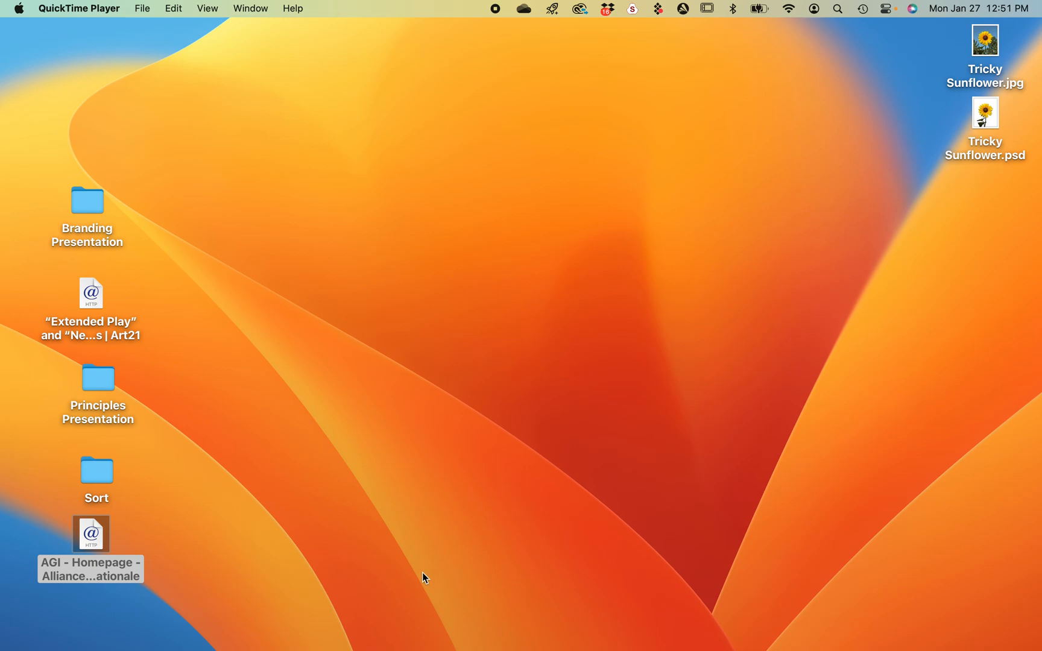
- Switch to Adobe Illustrator and start a new document named "Exercise 2"
mouse_move(522, 638)
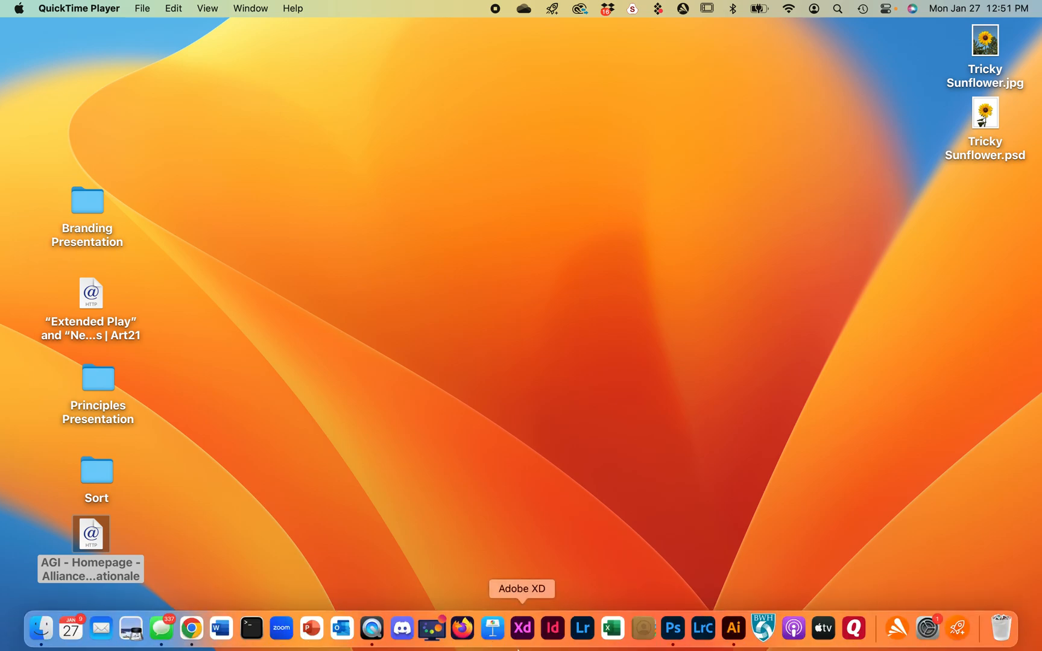
click(733, 628)
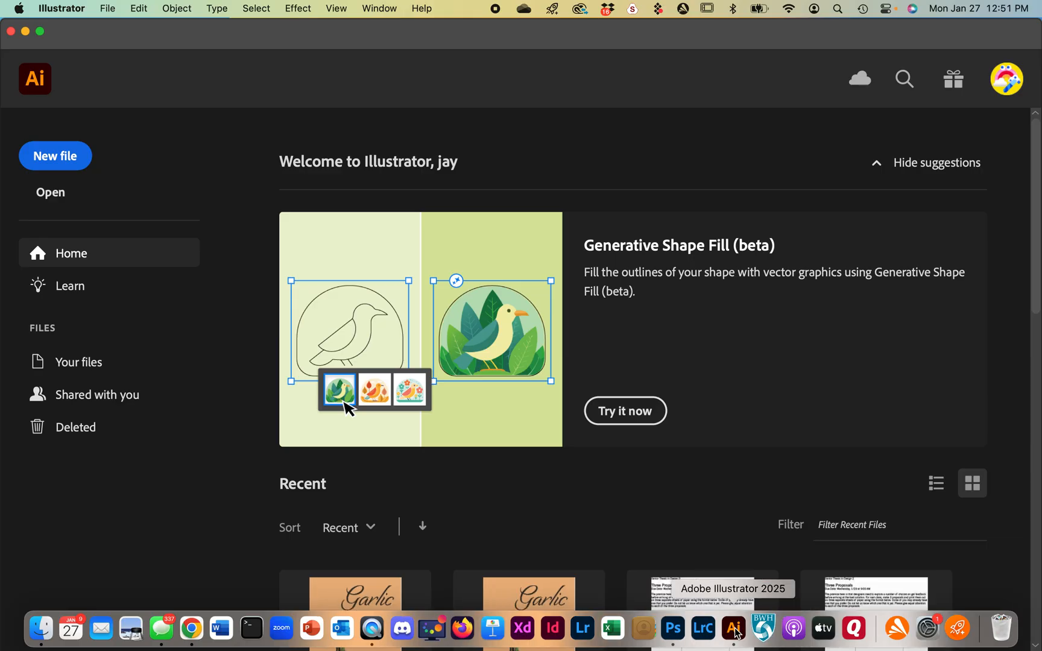
click(64, 157)
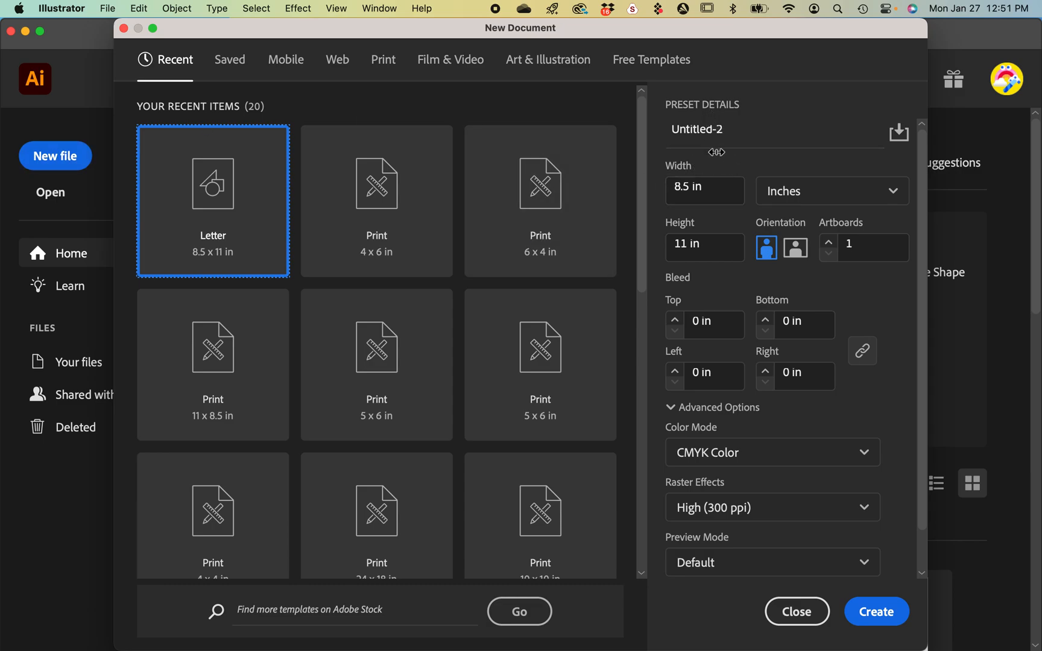
click(712, 125)
drag(712, 125, 663, 121)
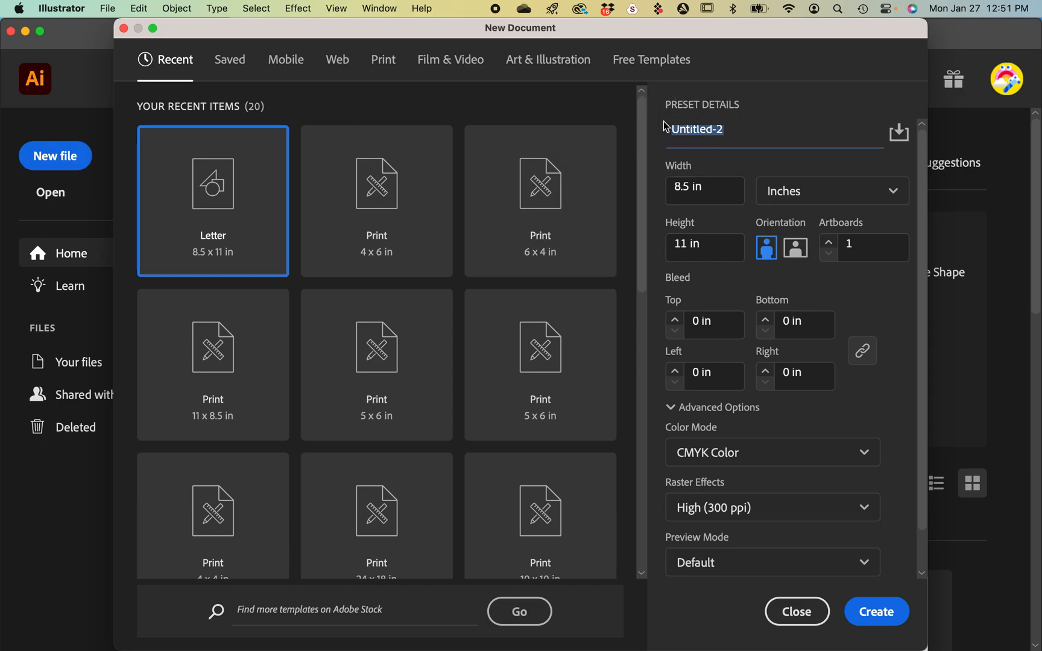
text(Exercise 2)
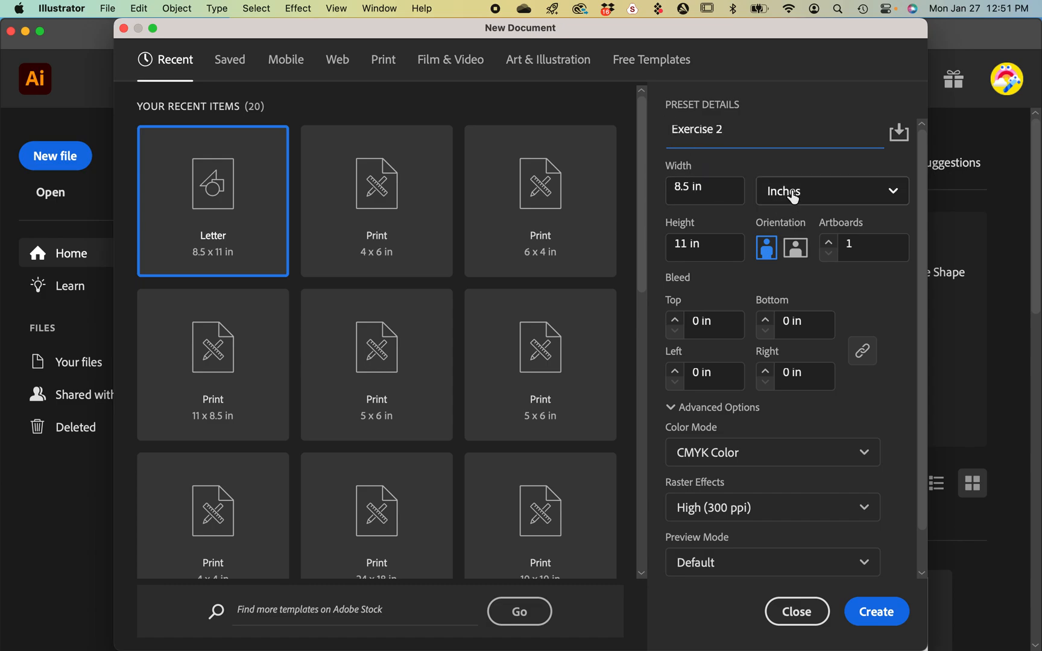
- Set the document units to inches with a width of 4 in and a height of 6 in, and create it
click(822, 192)
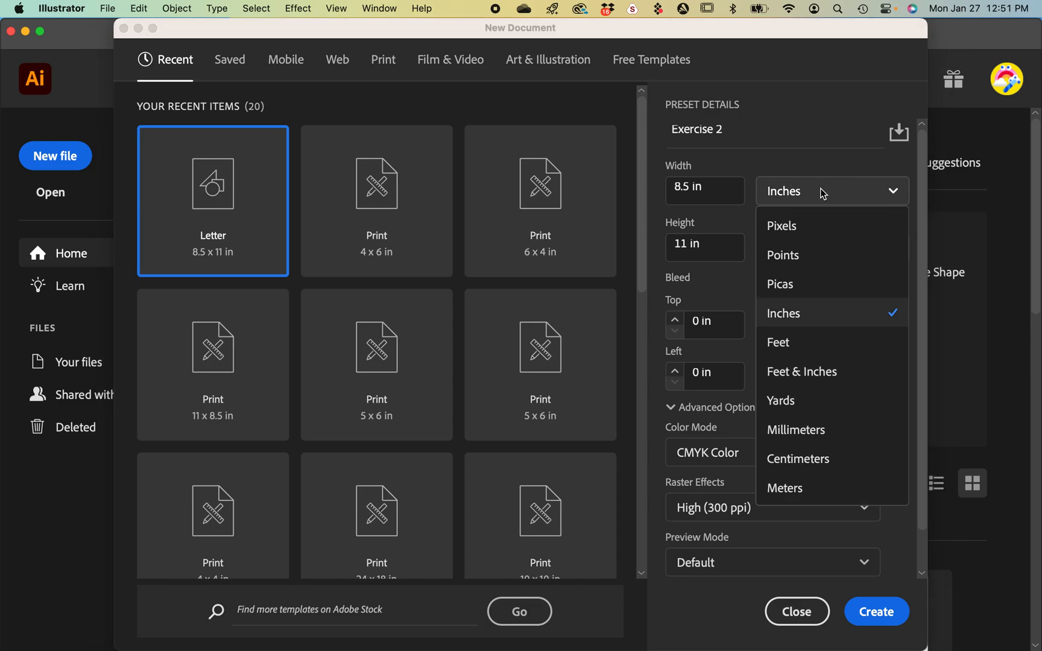
click(790, 312)
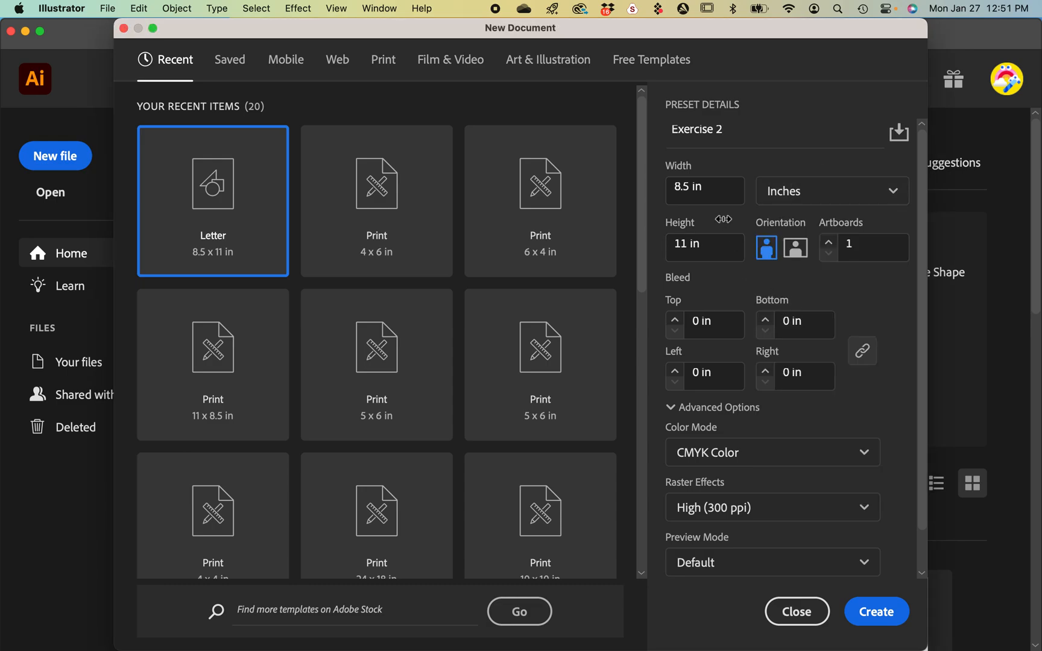
click(691, 188)
drag(691, 188, 668, 188)
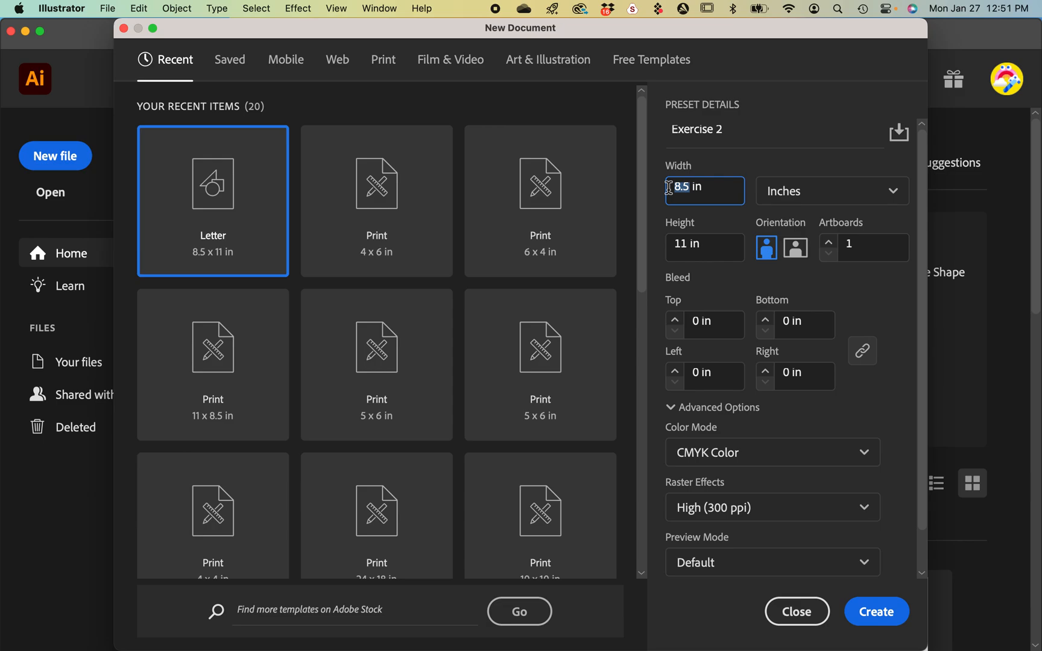
text(4)
click(687, 245)
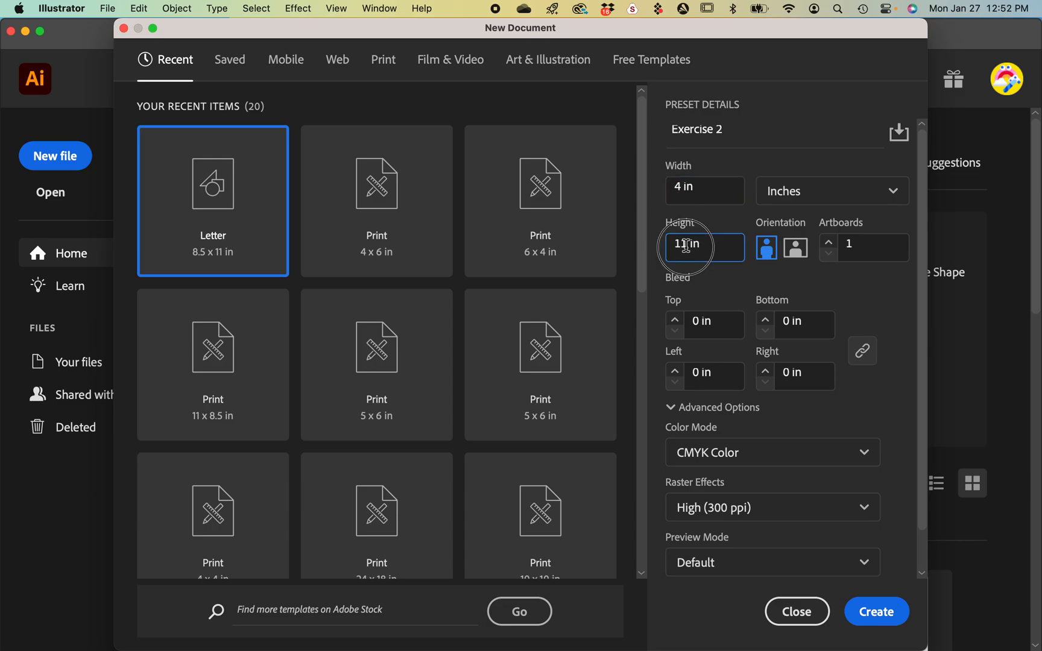
drag(687, 246, 664, 246)
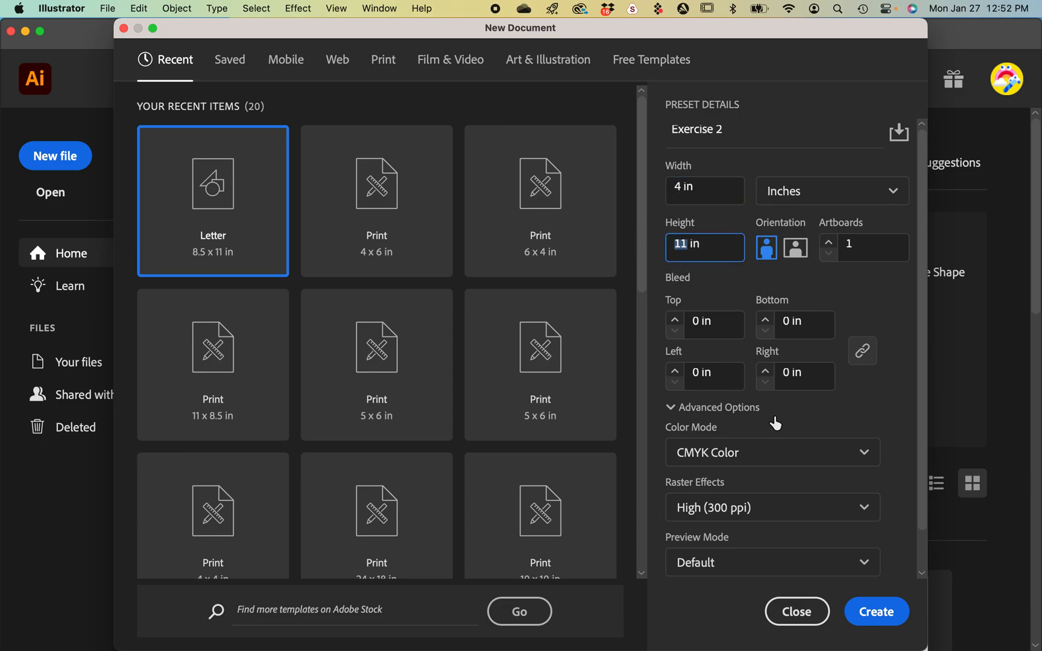
text(6)
click(884, 619)
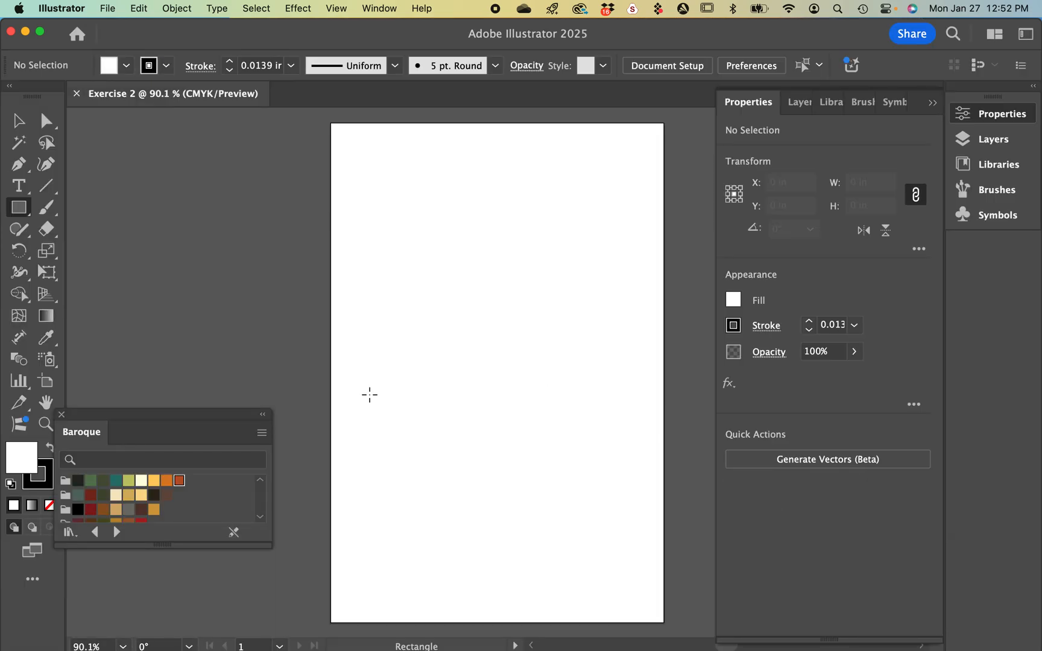
- Close the Baroque swatches and place Tricky Sunflower.psd, unlinked, on the artboard at about 3.76 by 4.55 in
click(61, 415)
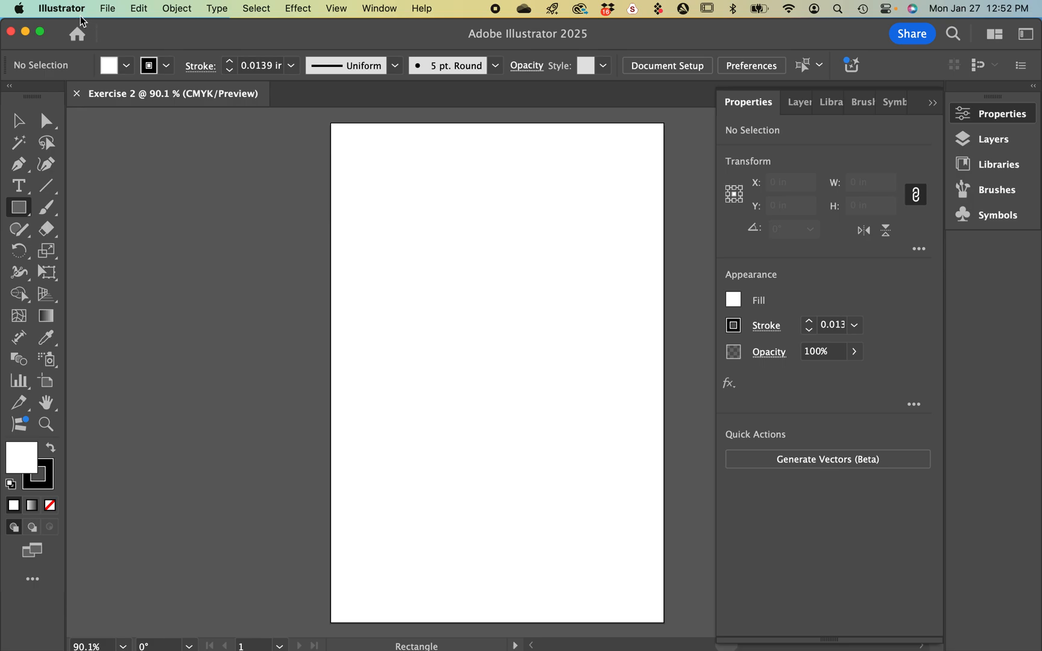
click(107, 10)
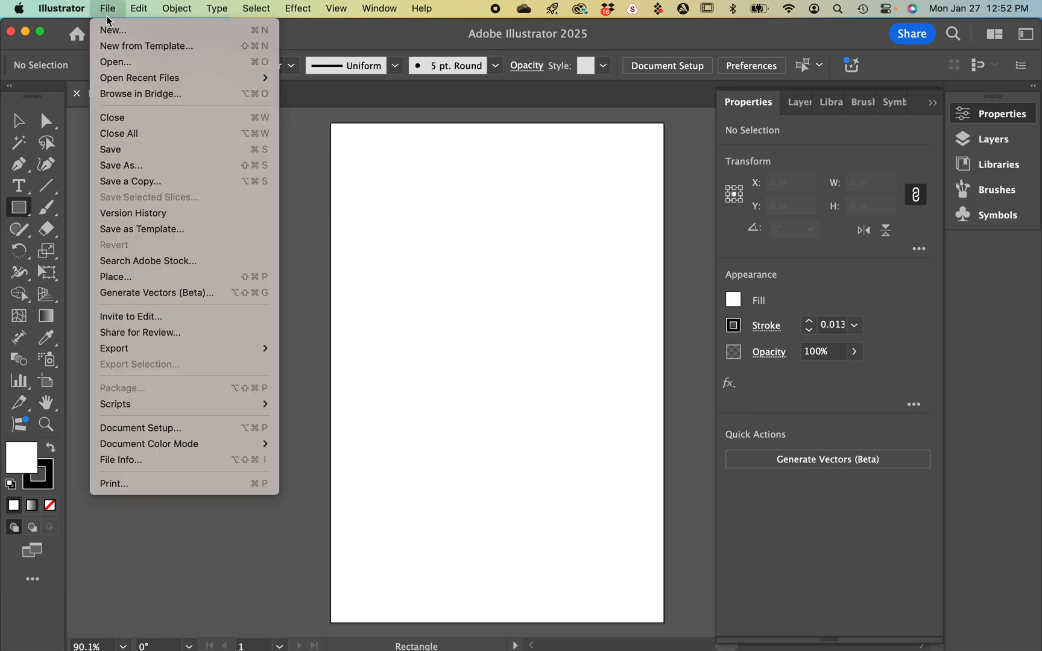
click(128, 283)
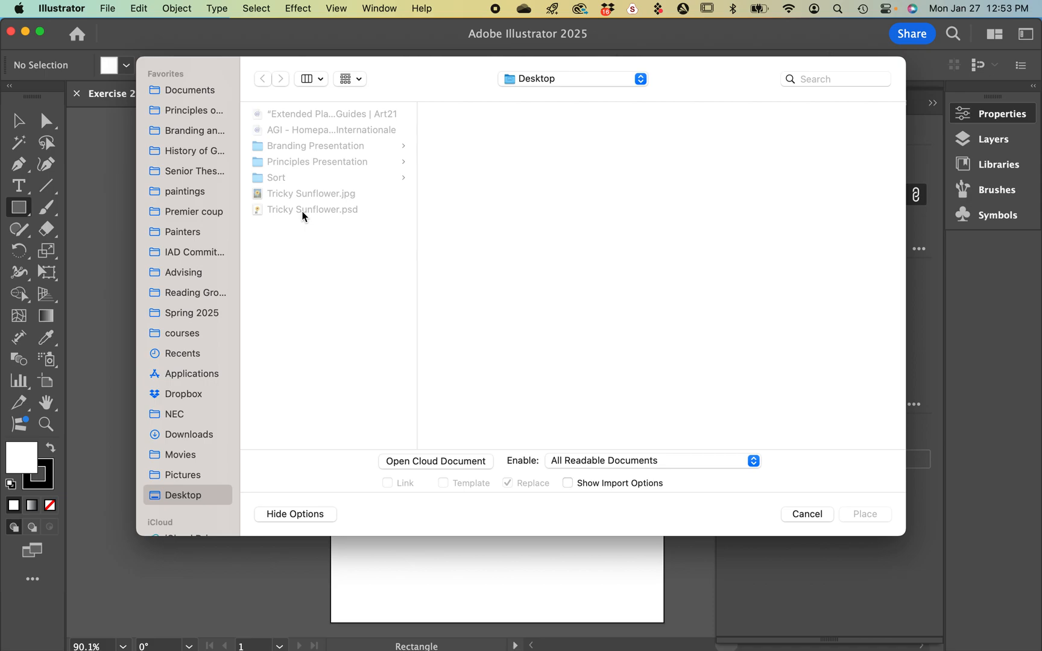
click(300, 210)
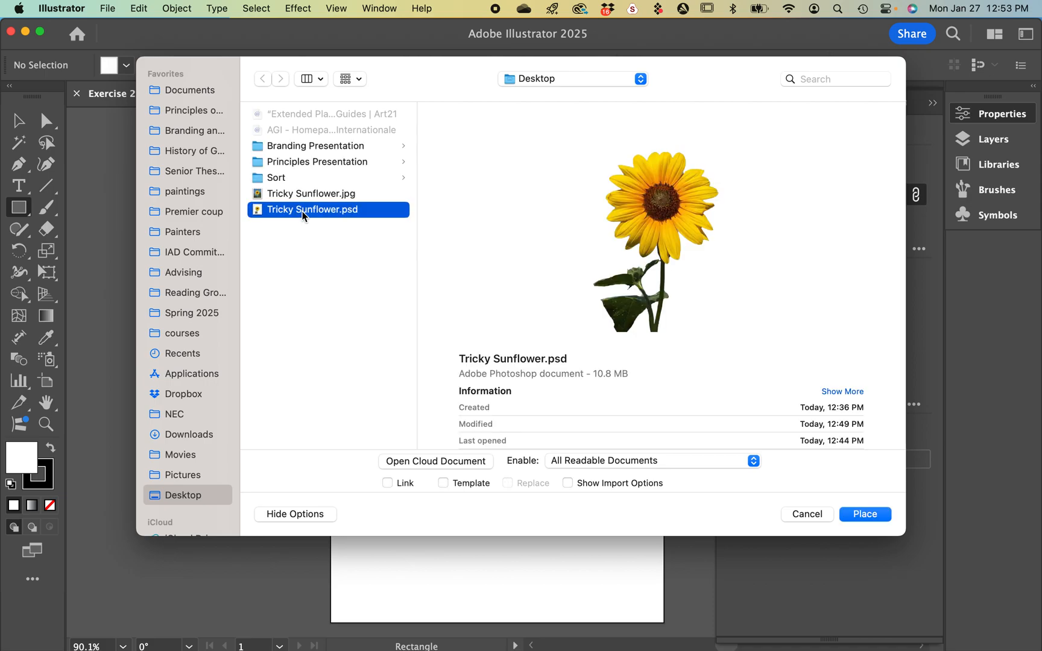
click(864, 514)
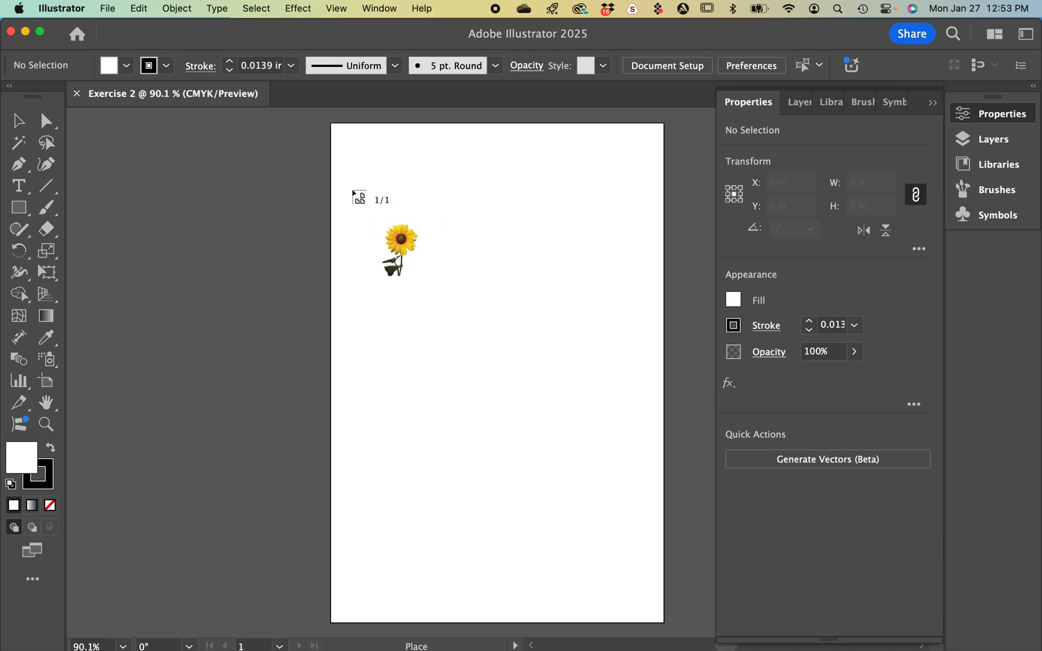
drag(339, 180, 694, 560)
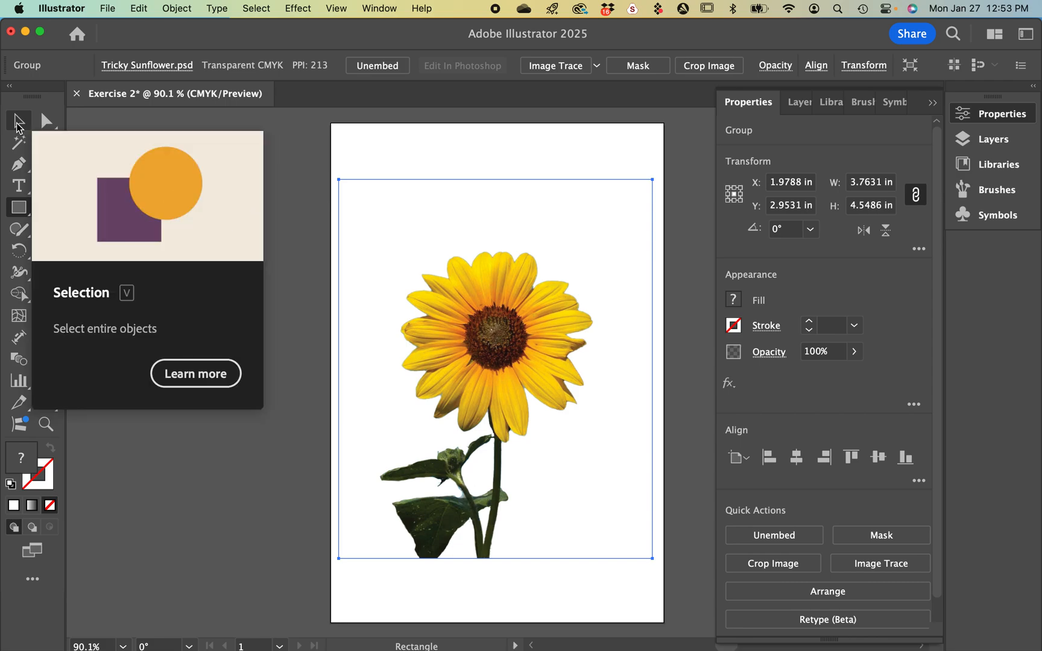
- Move the sunflower so its stem meets the artboard's bottom edge and enlarge it proportionally to about 4.37 by 5.29 in
click(18, 124)
drag(463, 366, 428, 427)
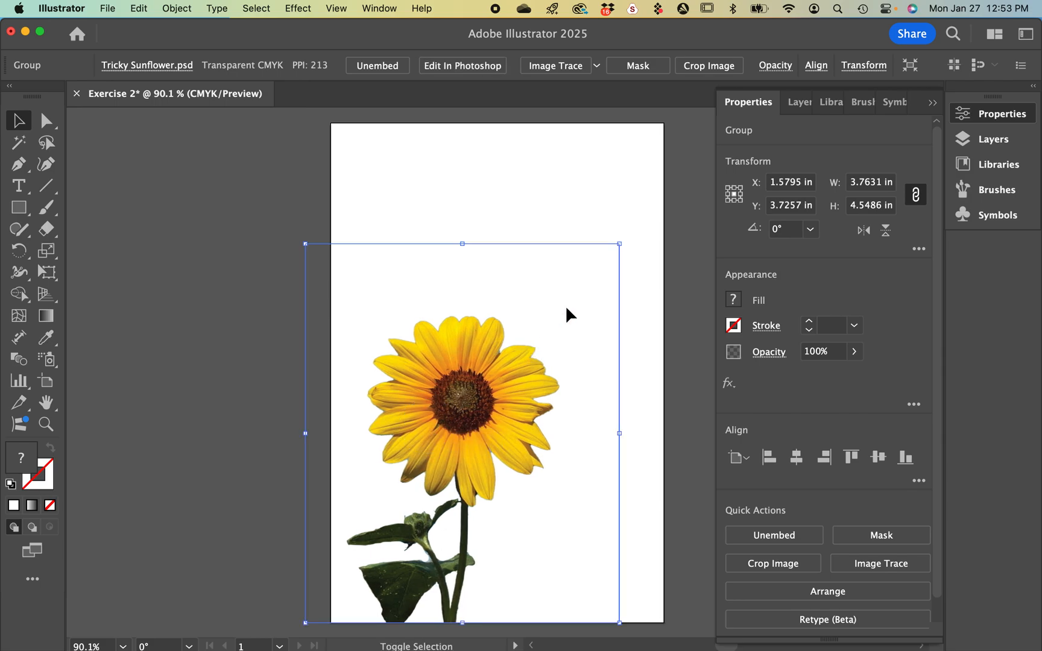
drag(625, 244, 674, 209)
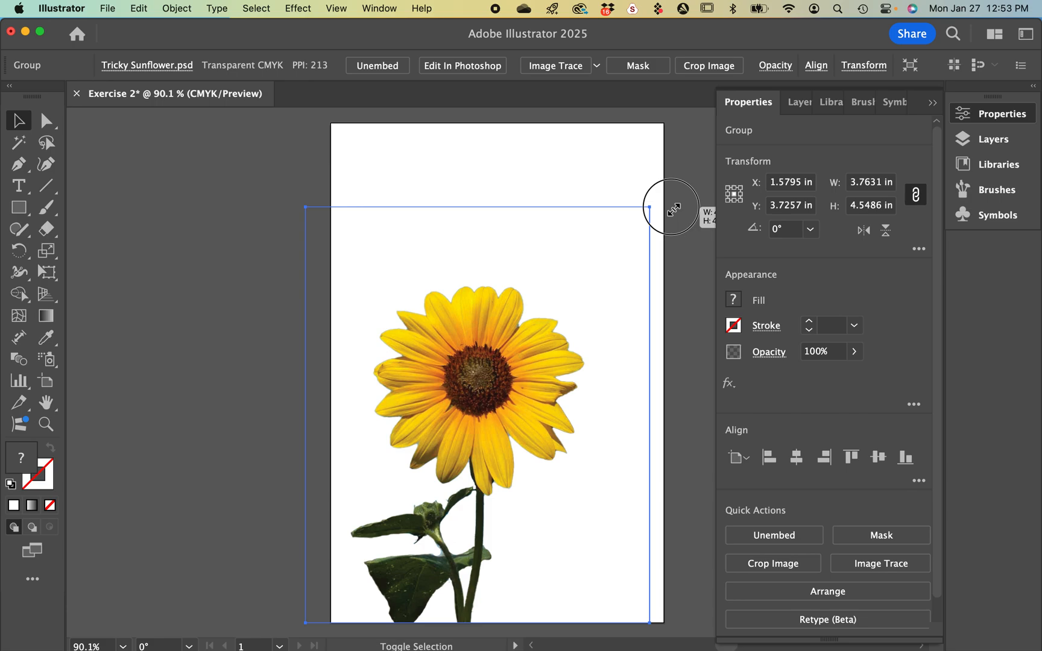
drag(673, 208, 711, 182)
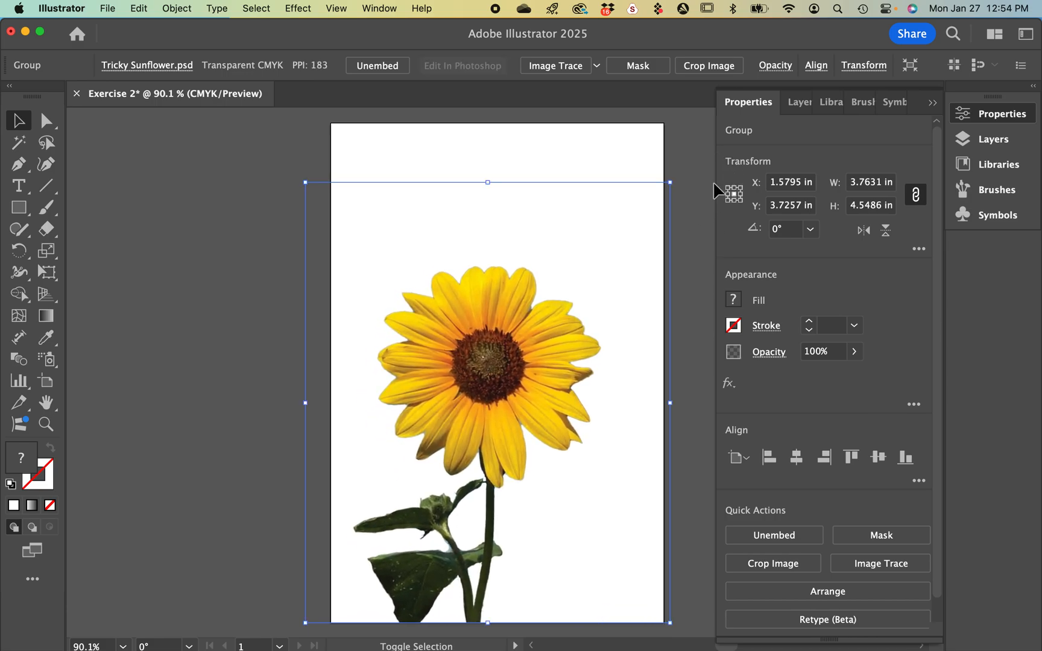
drag(522, 391, 510, 392)
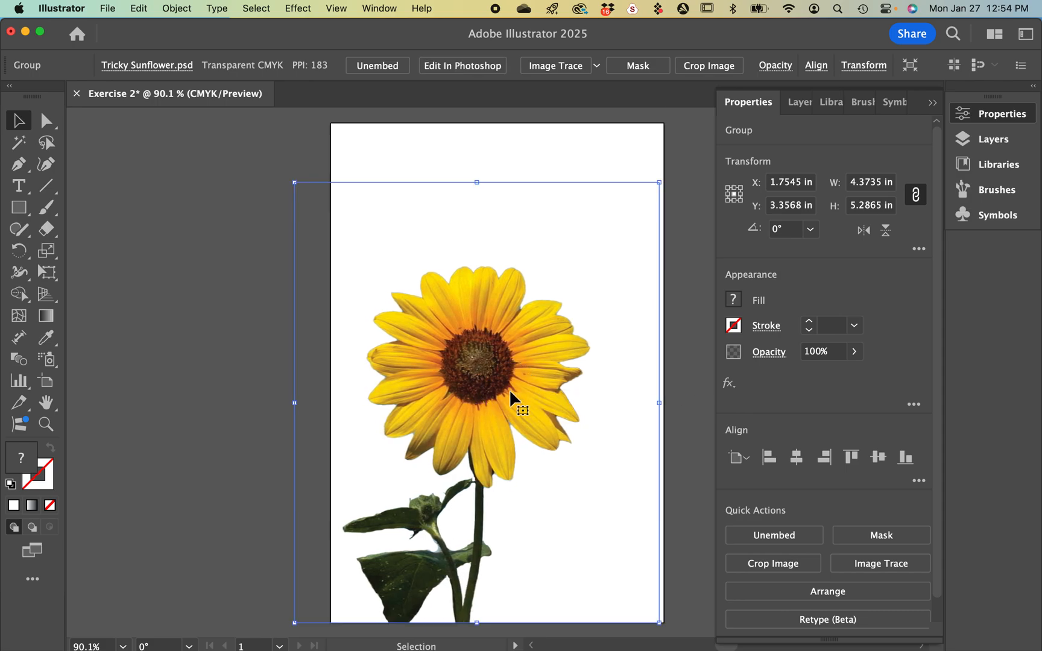
click(222, 221)
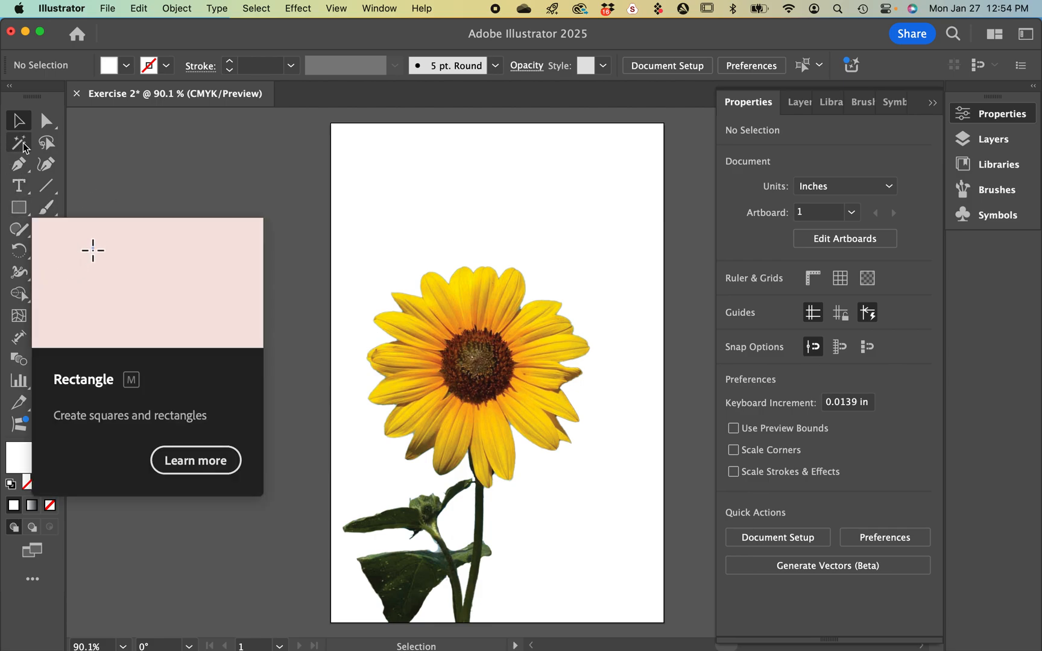
- Draw a 4 by 6 in rectangle and move it to cover the artboard exactly
click(19, 211)
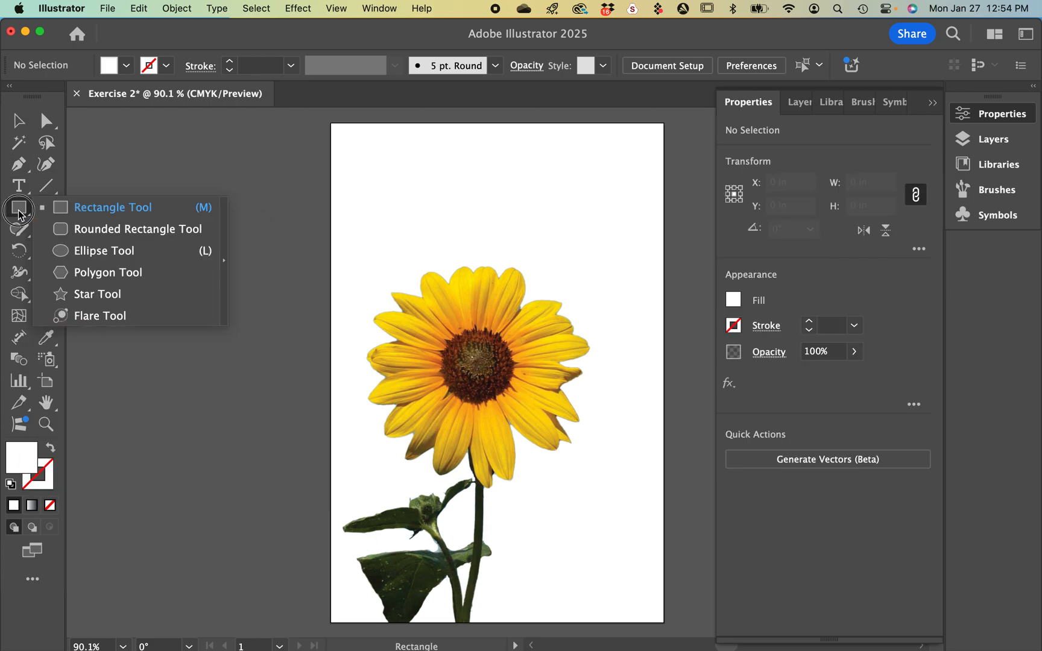
click(63, 211)
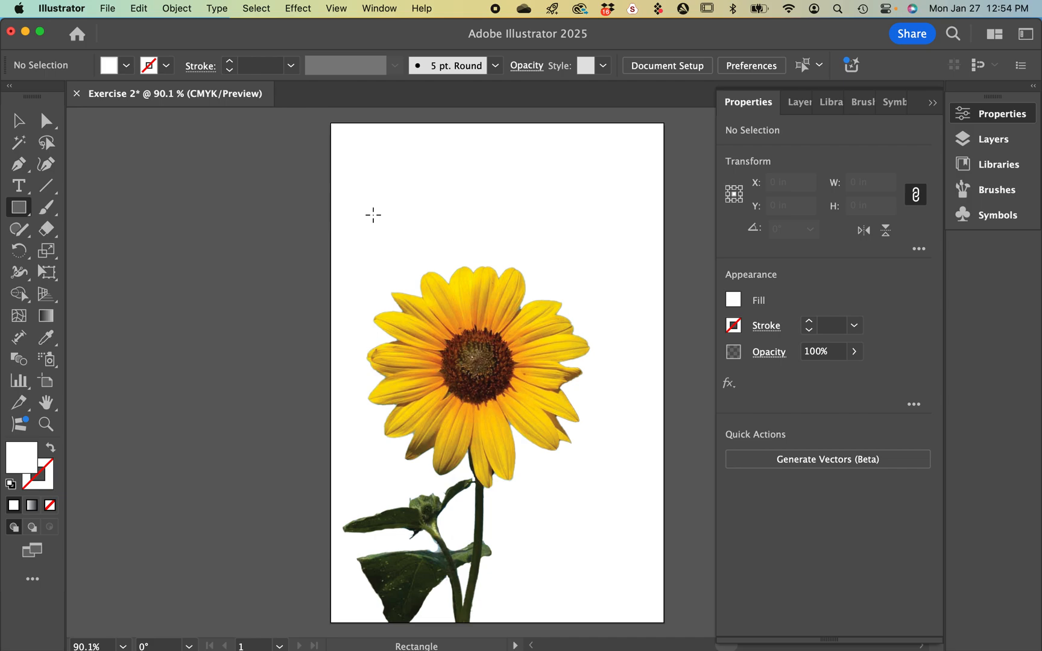
click(323, 200)
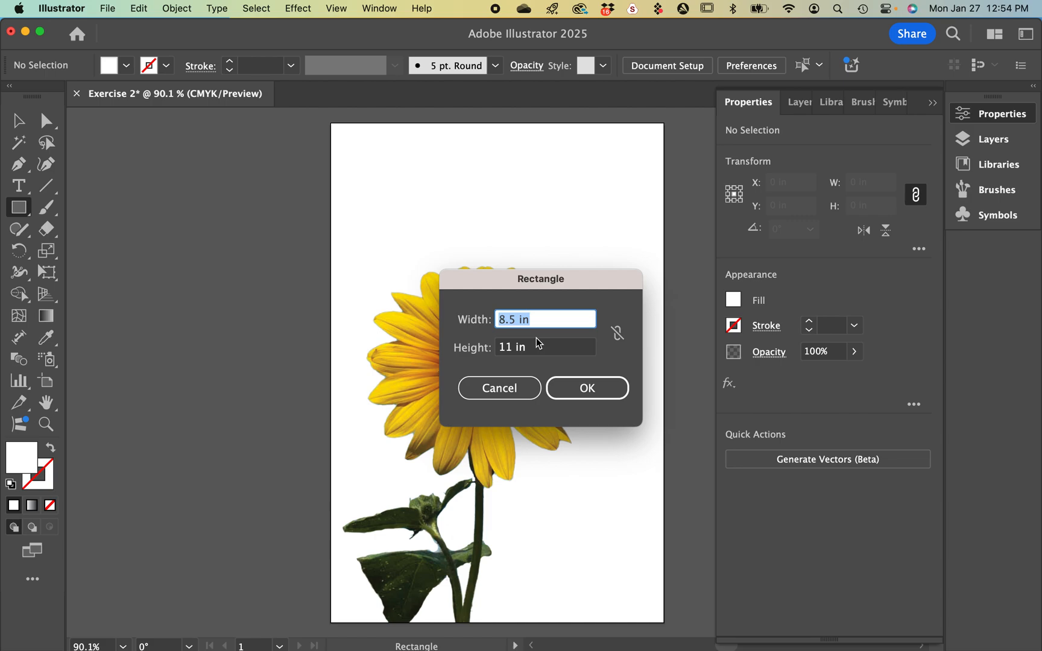
text(4)
click(508, 349)
drag(511, 348, 490, 356)
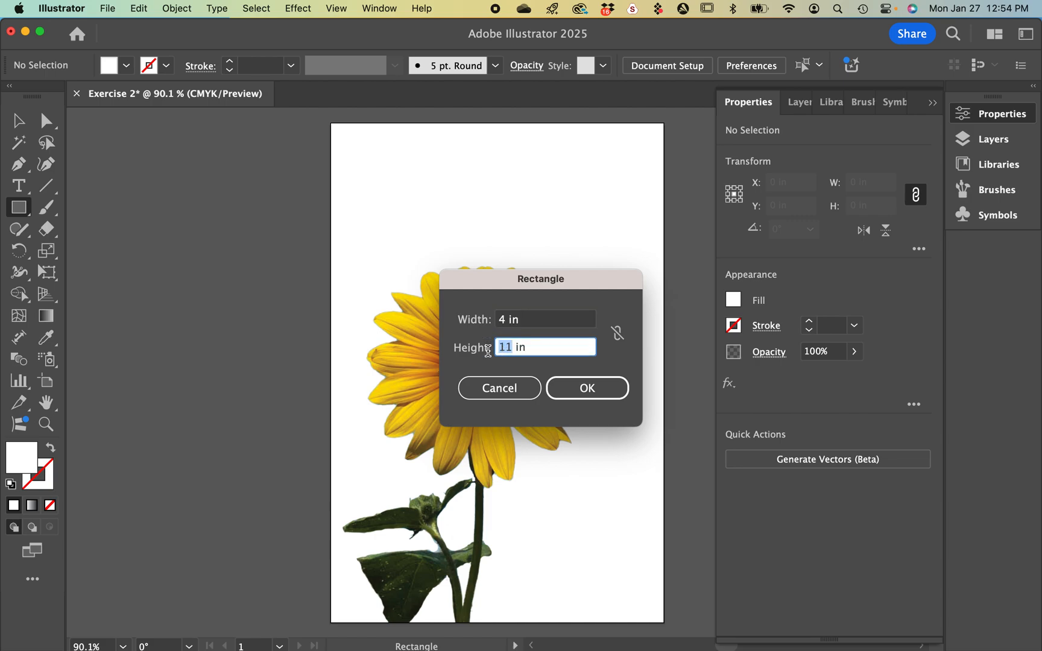
text(6)
click(586, 391)
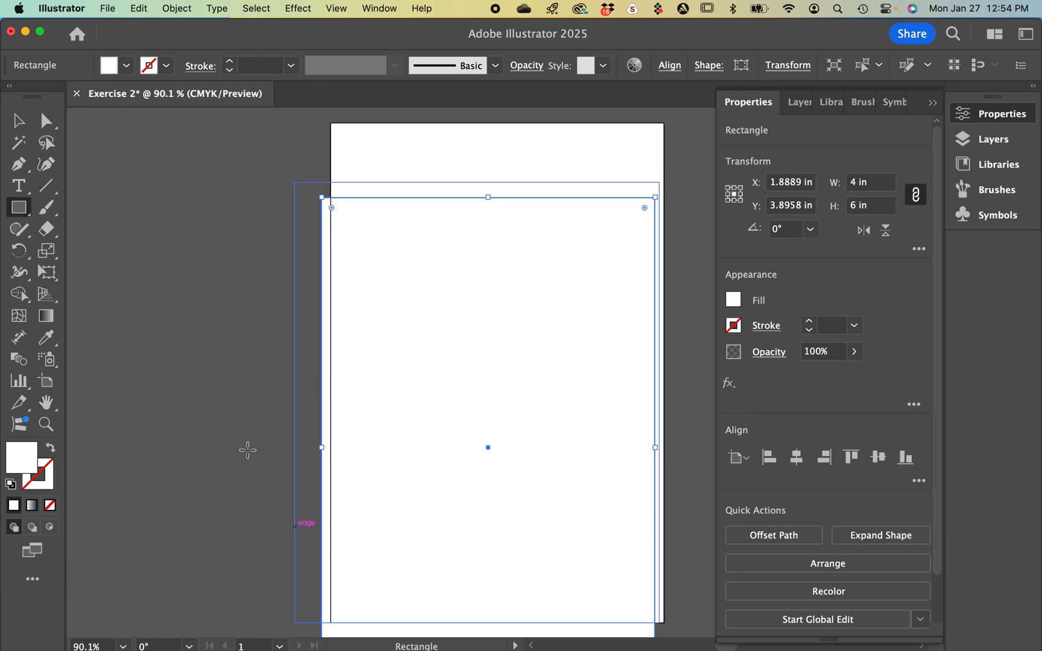
click(20, 121)
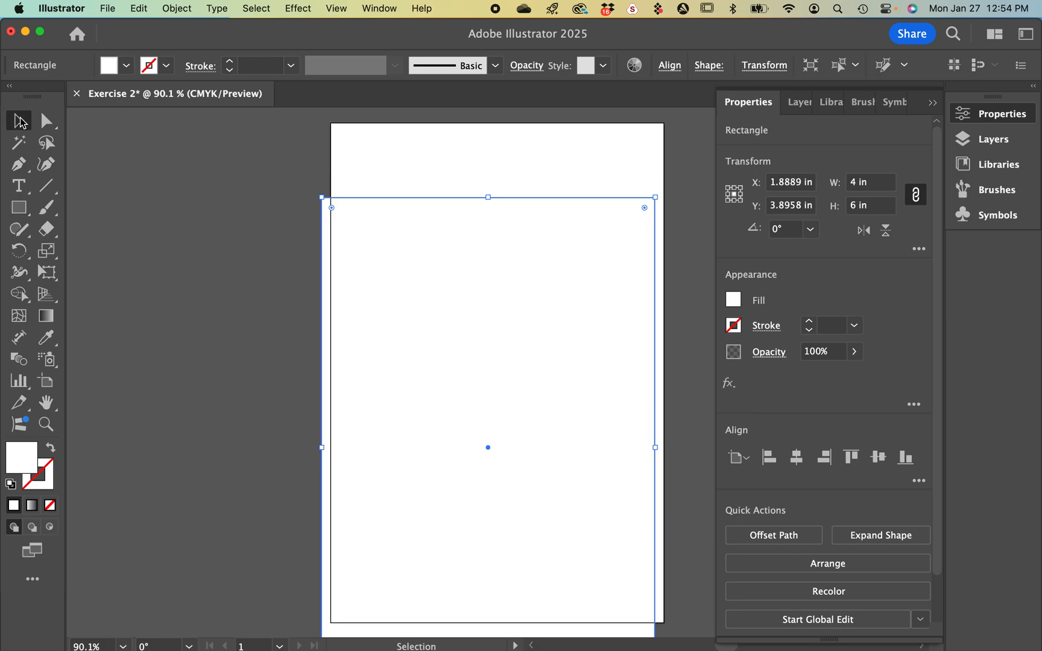
drag(420, 392, 428, 321)
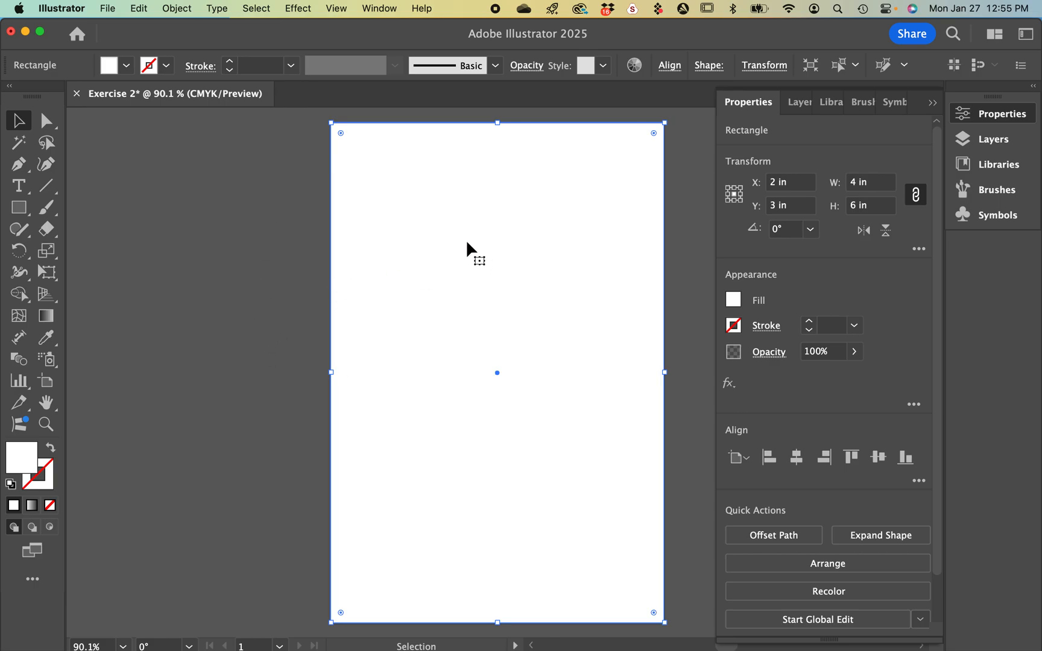
- Fill the rectangle with the orange swatch C=0 M=35 Y=85 K=0, keeping its stroke set to none
click(734, 326)
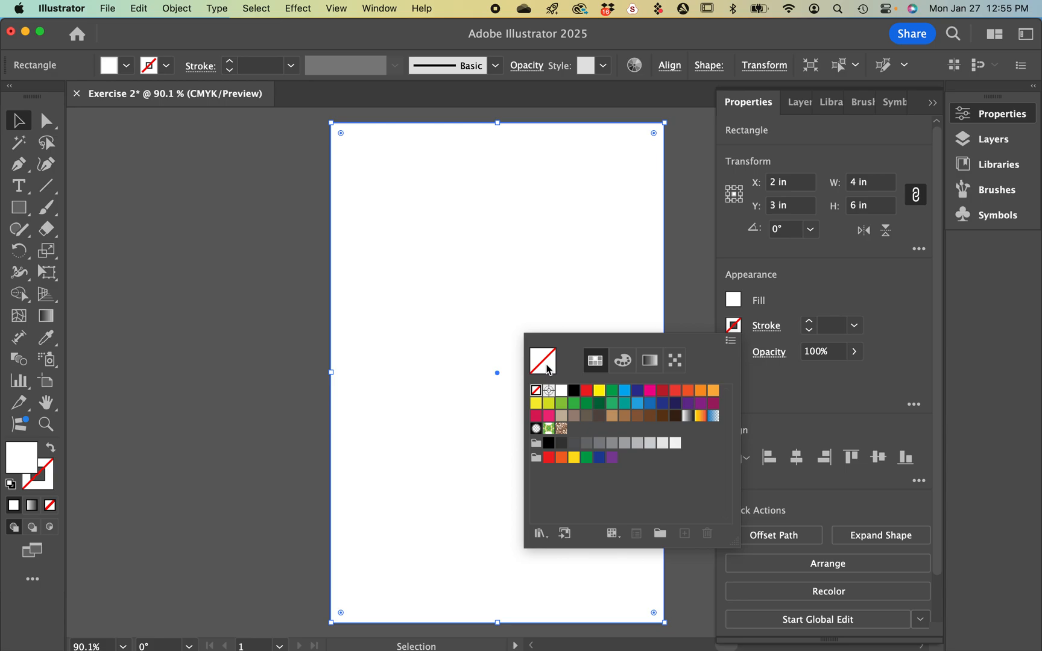
click(785, 306)
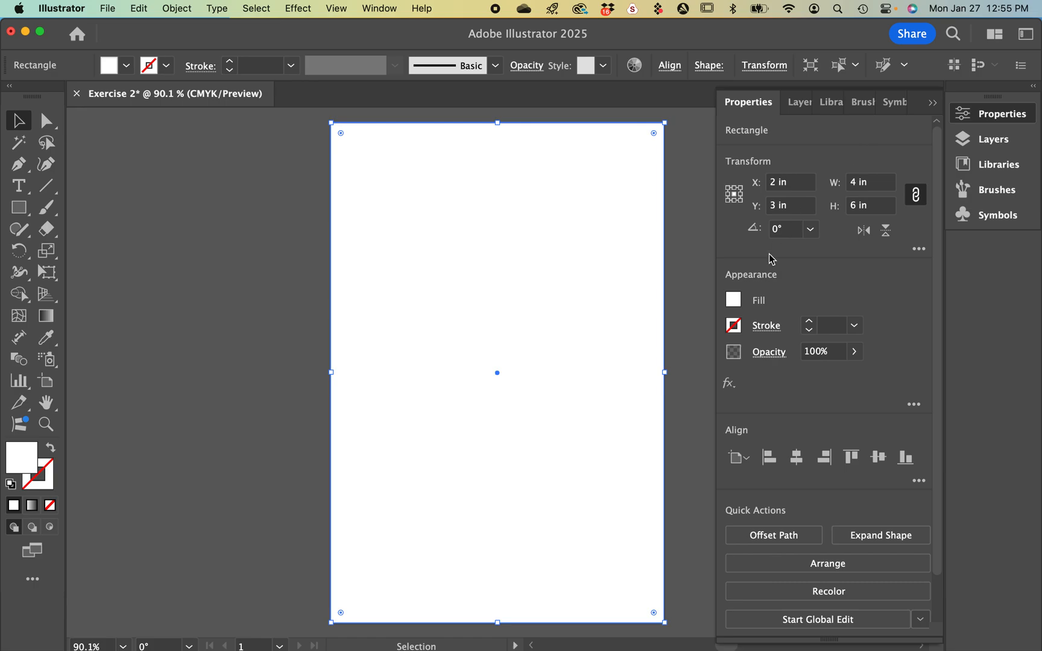
click(735, 304)
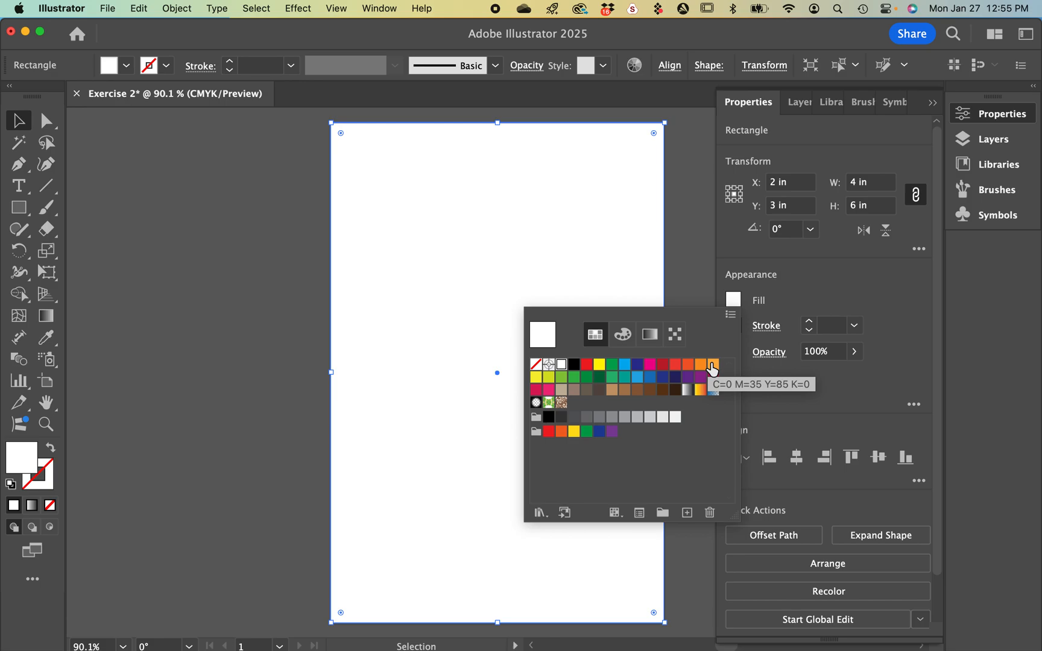
click(712, 365)
click(799, 295)
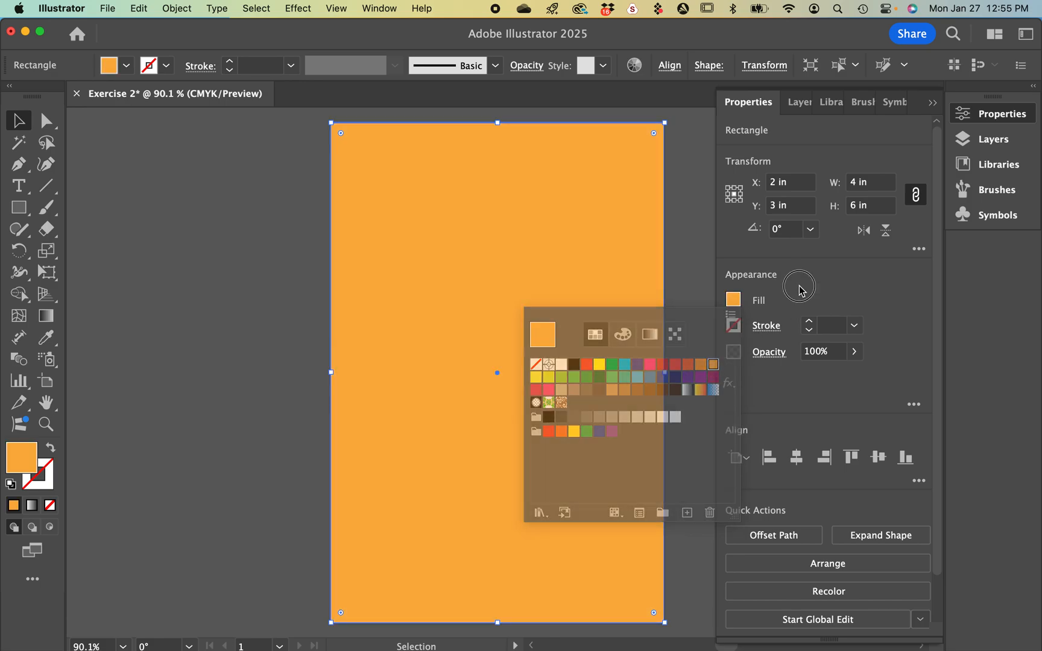
- Move the orange rectangle below the Tricky Sunflower group within Layer 1 so it sits behind the flower
click(801, 103)
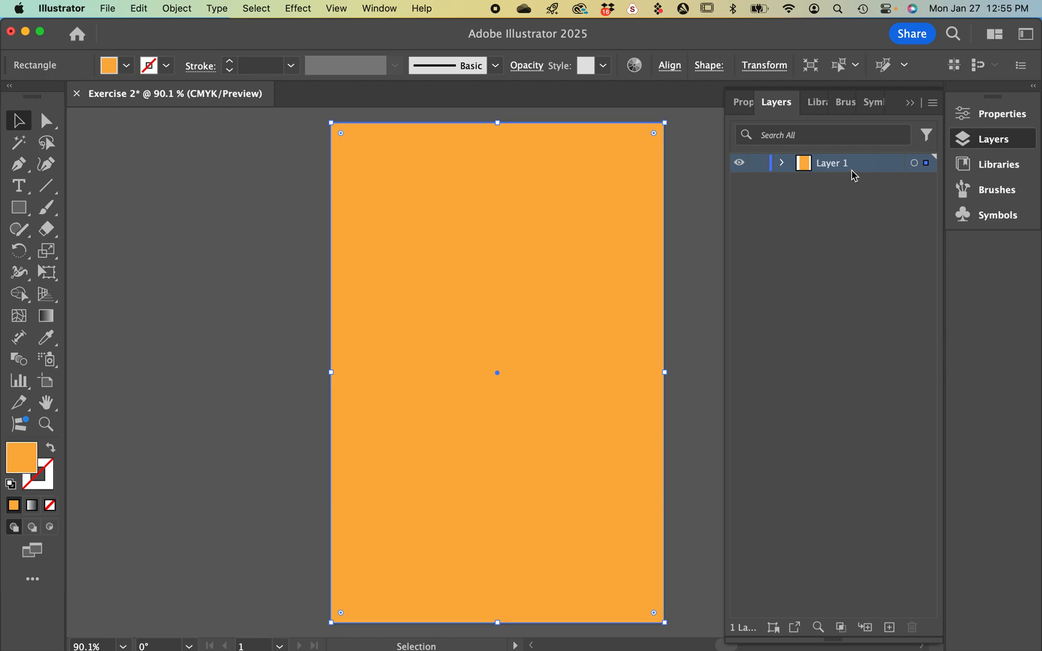
click(783, 163)
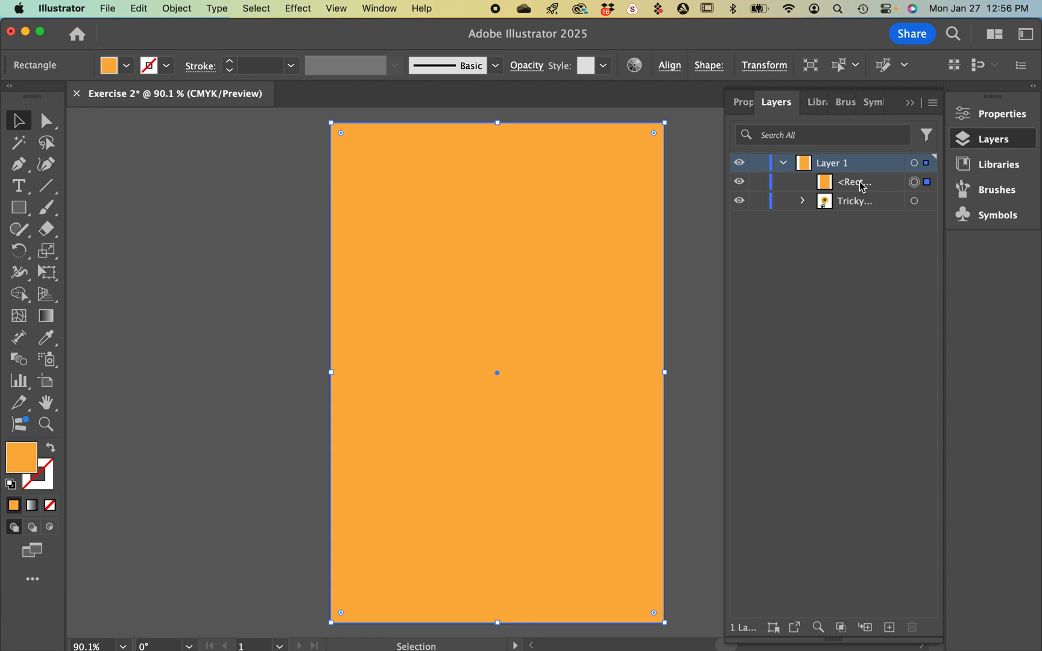
click(862, 187)
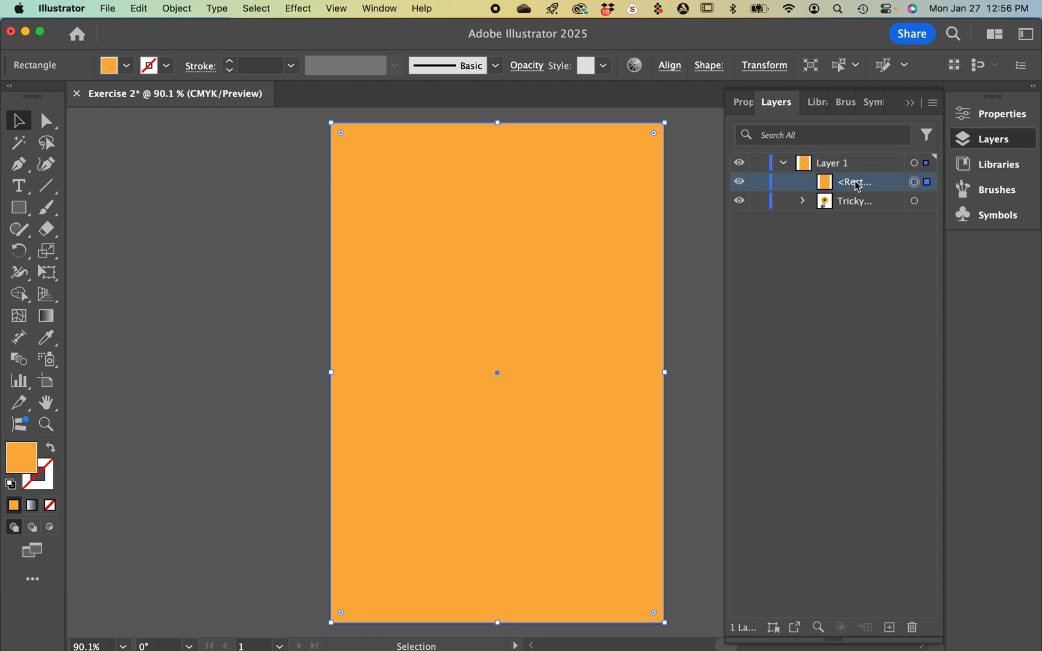
drag(853, 183, 852, 204)
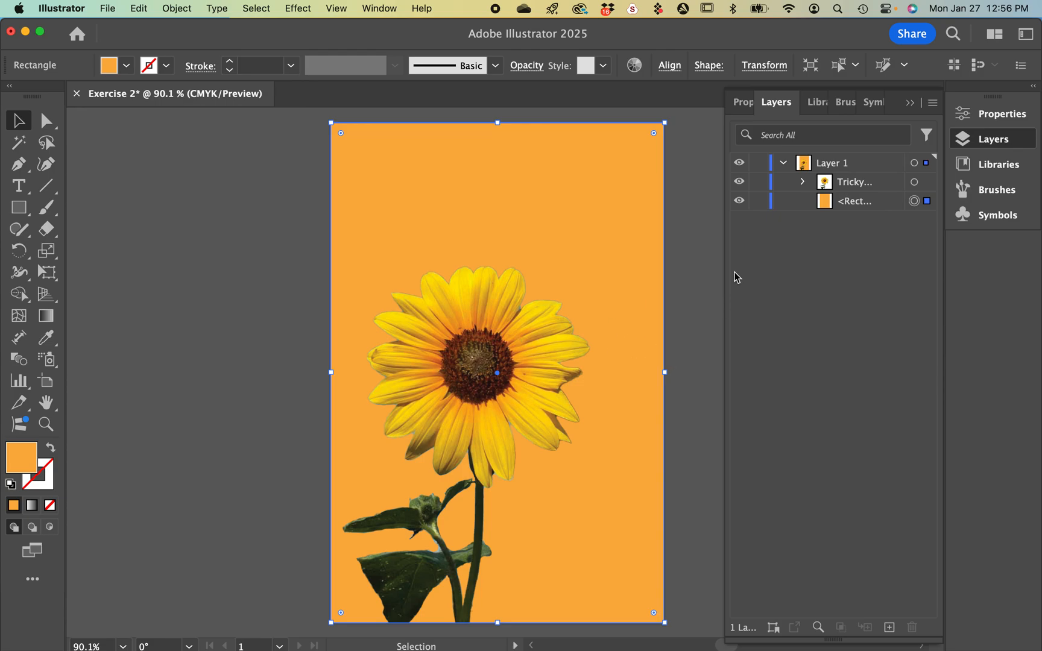
- Open the Baroque color library from the Art History swatch libraries for the selected rectangle's fill
click(744, 107)
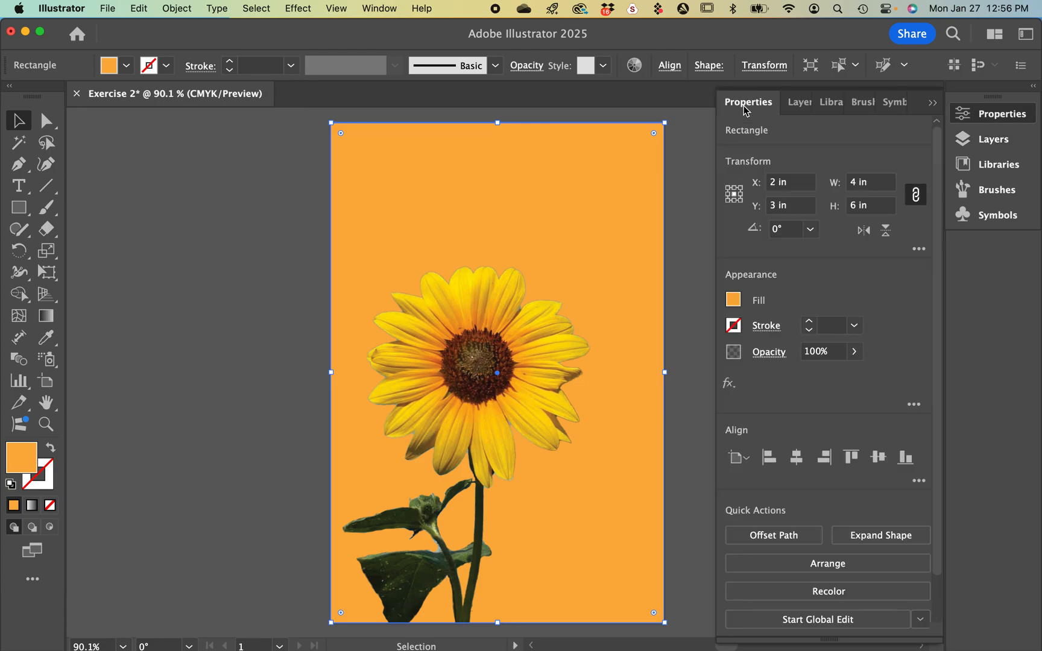
click(735, 301)
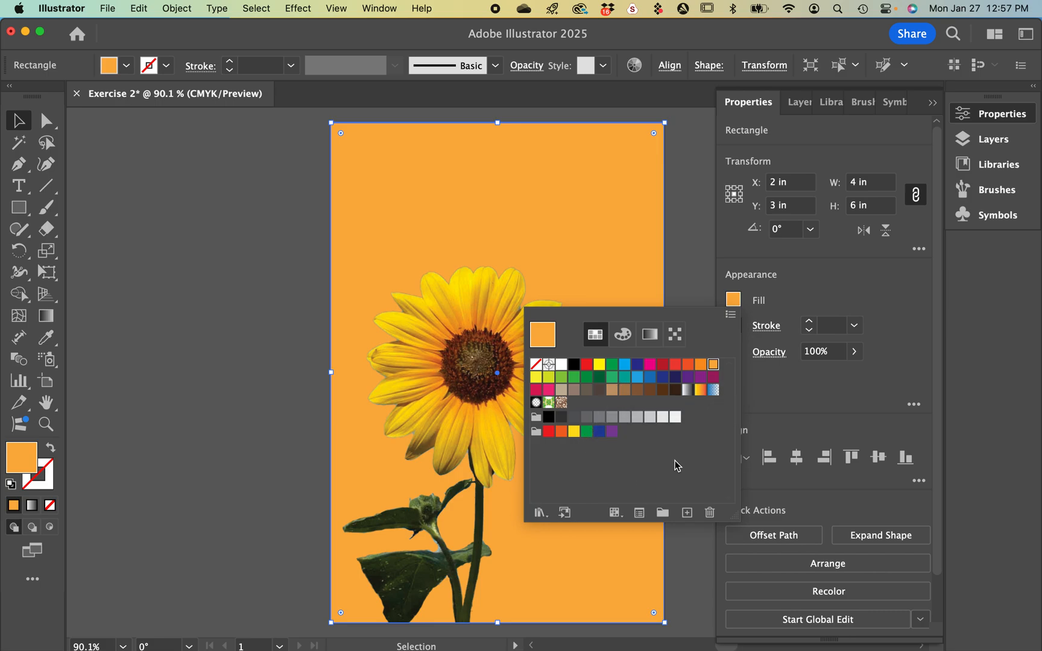
click(540, 513)
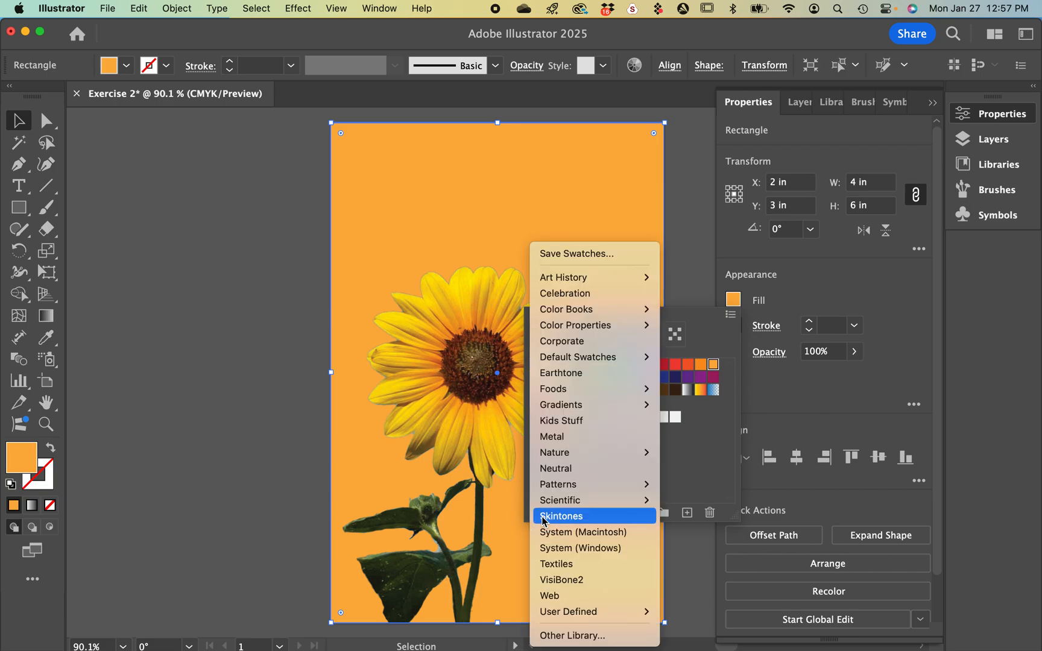
mouse_move(552, 281)
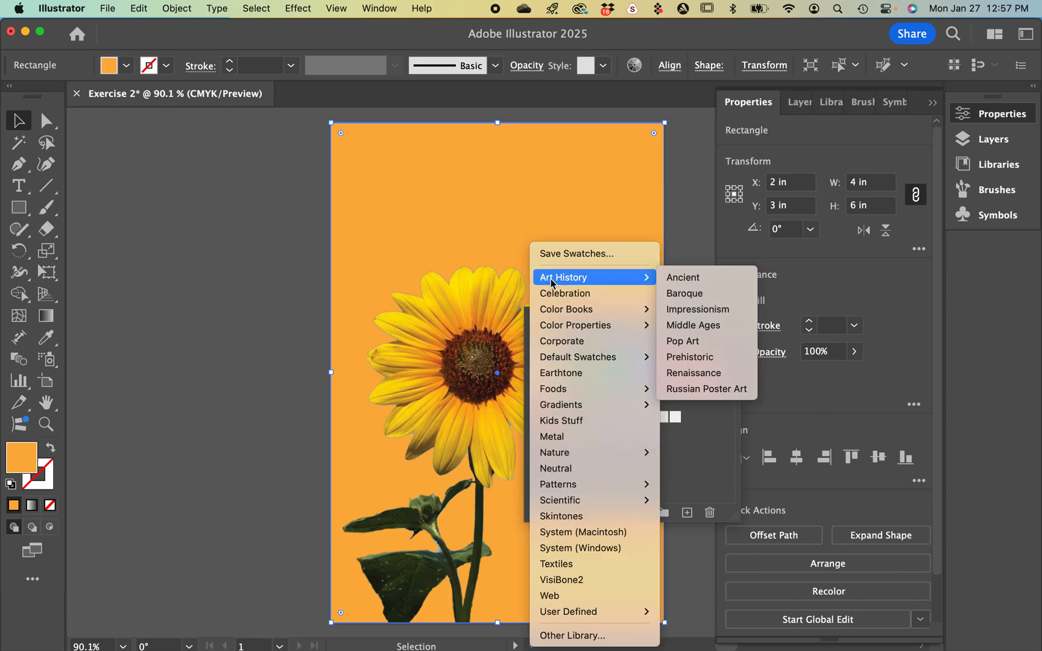
click(673, 294)
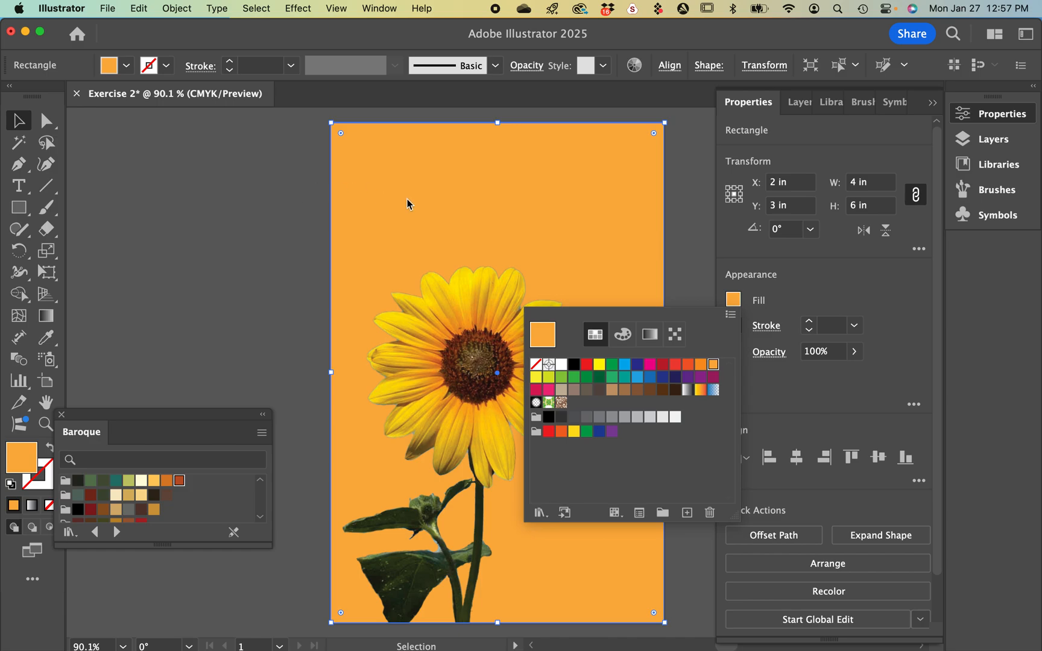
- Try various Baroque fills on the background rectangle, including olive green, dark red, peach, gold, reddish brown C=24 M=66 Y=74 K=20 and dark brown C=46 M=70 Y=79 K=60
click(129, 481)
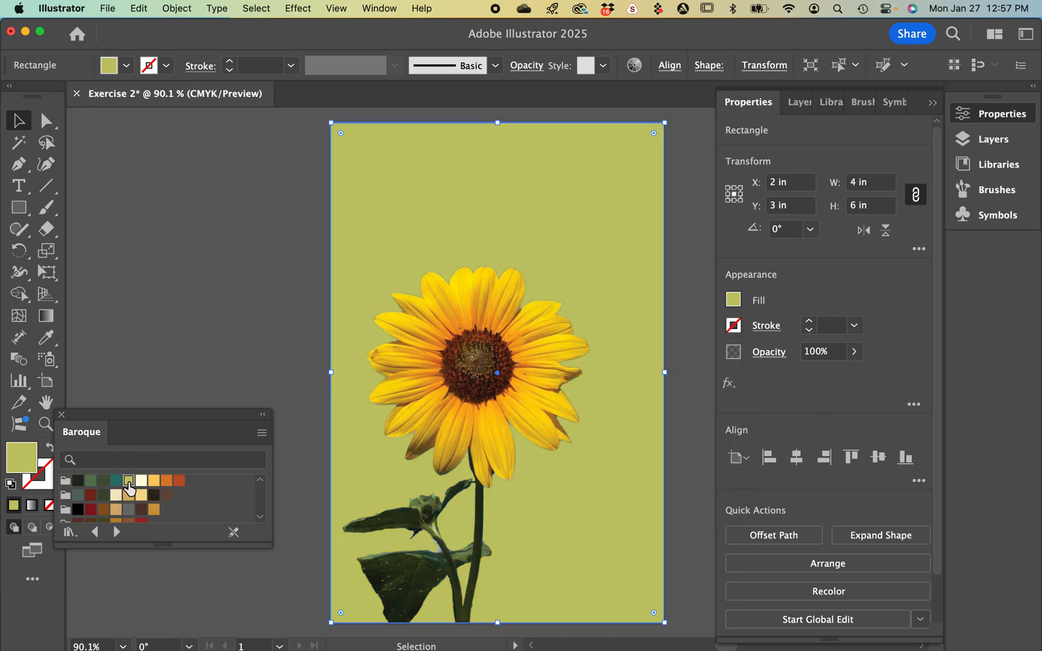
scroll(148, 495, down, 3)
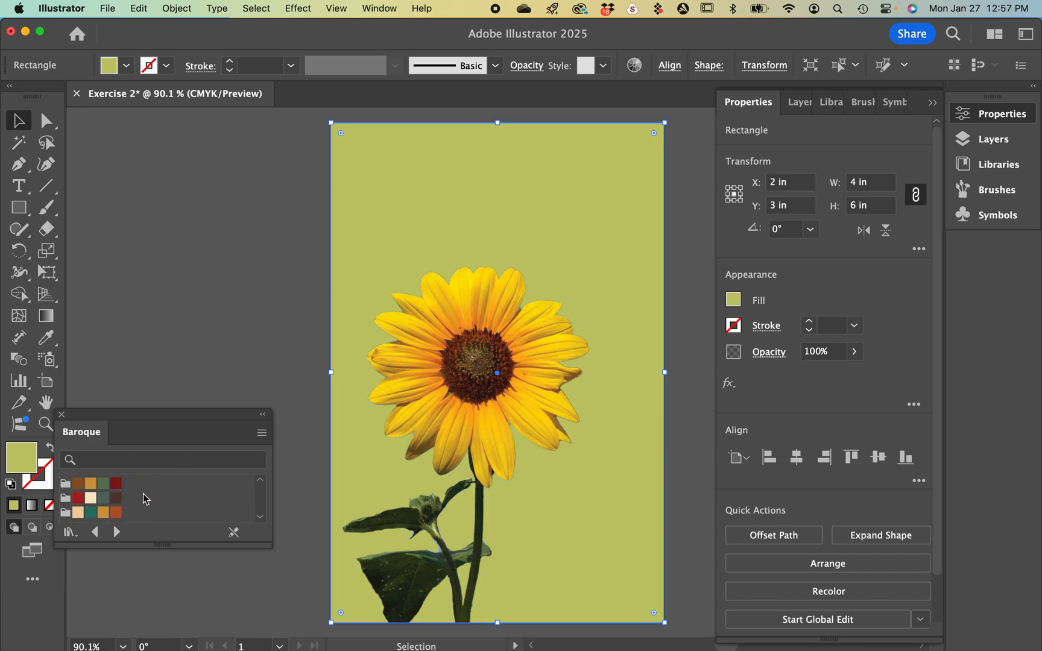
click(118, 488)
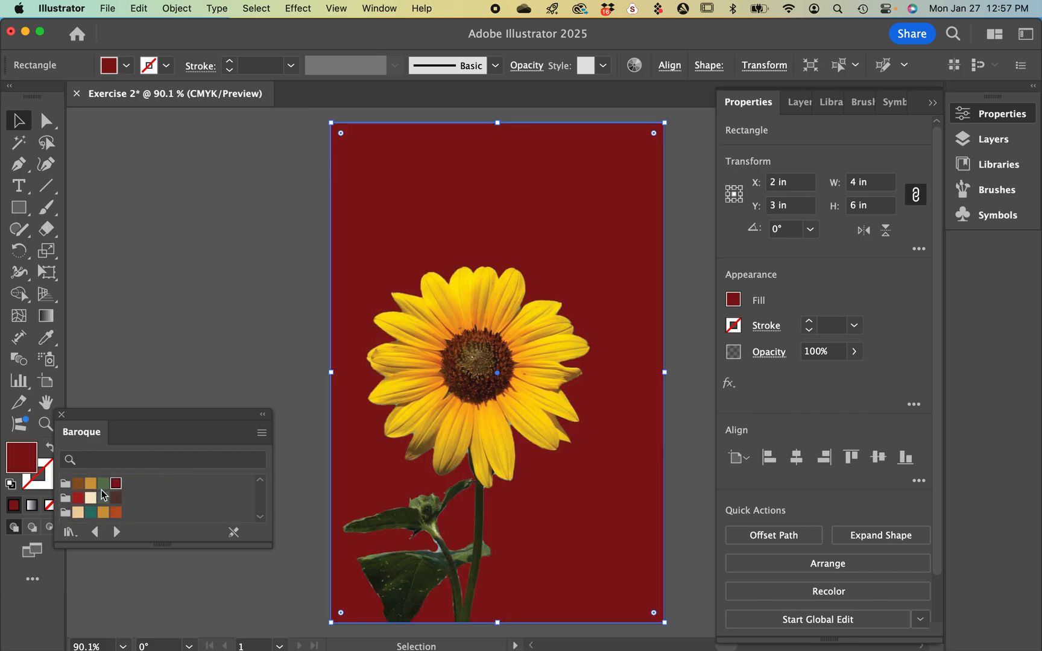
click(103, 486)
click(91, 486)
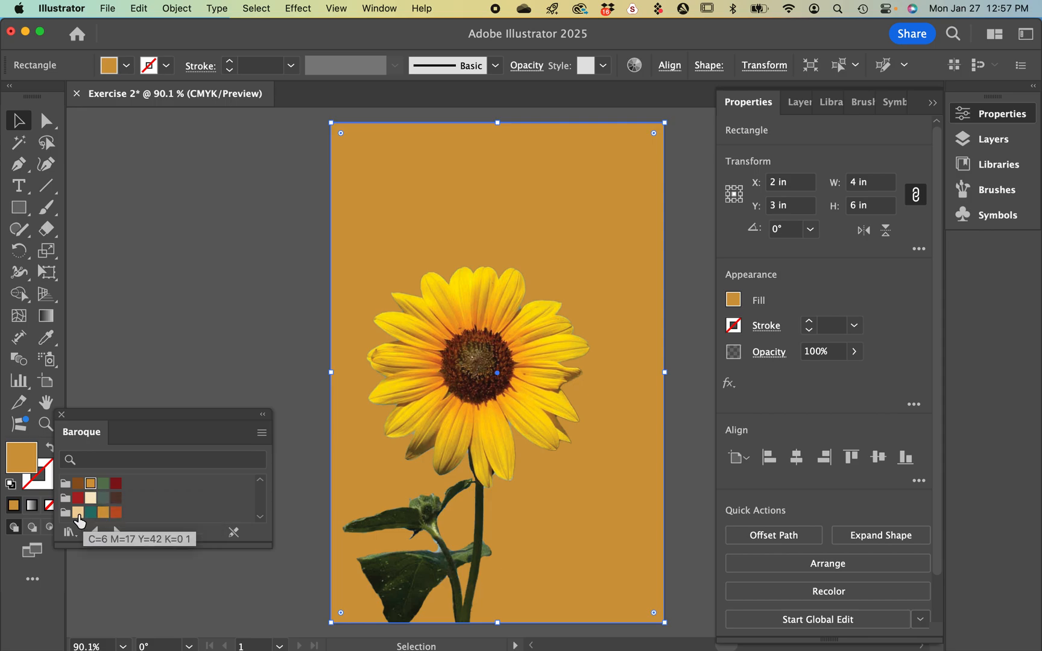
click(78, 513)
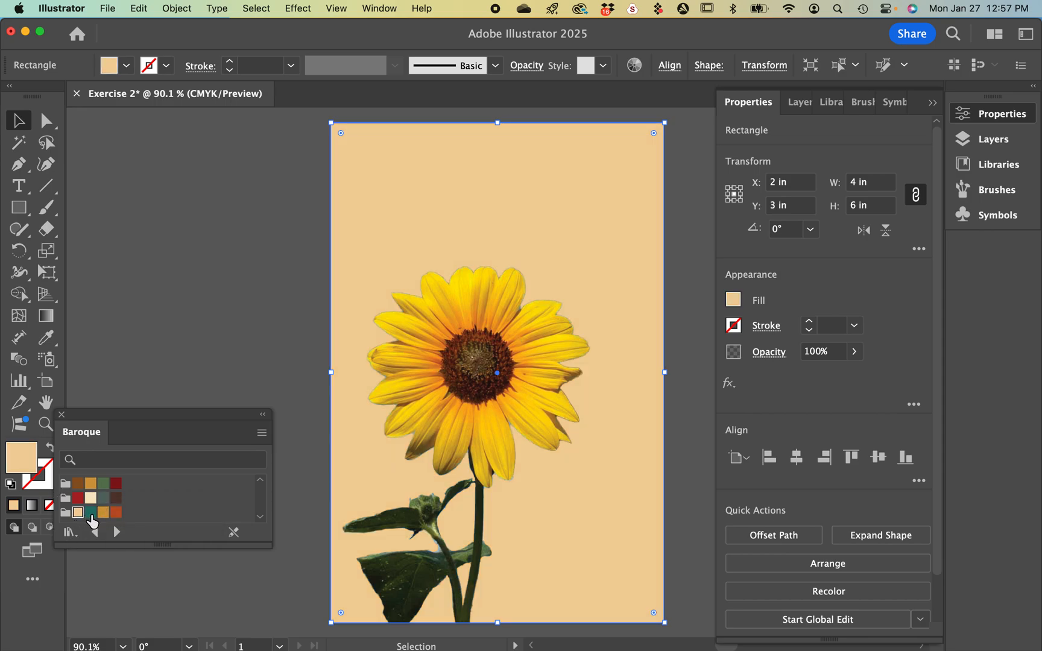
click(90, 513)
click(103, 513)
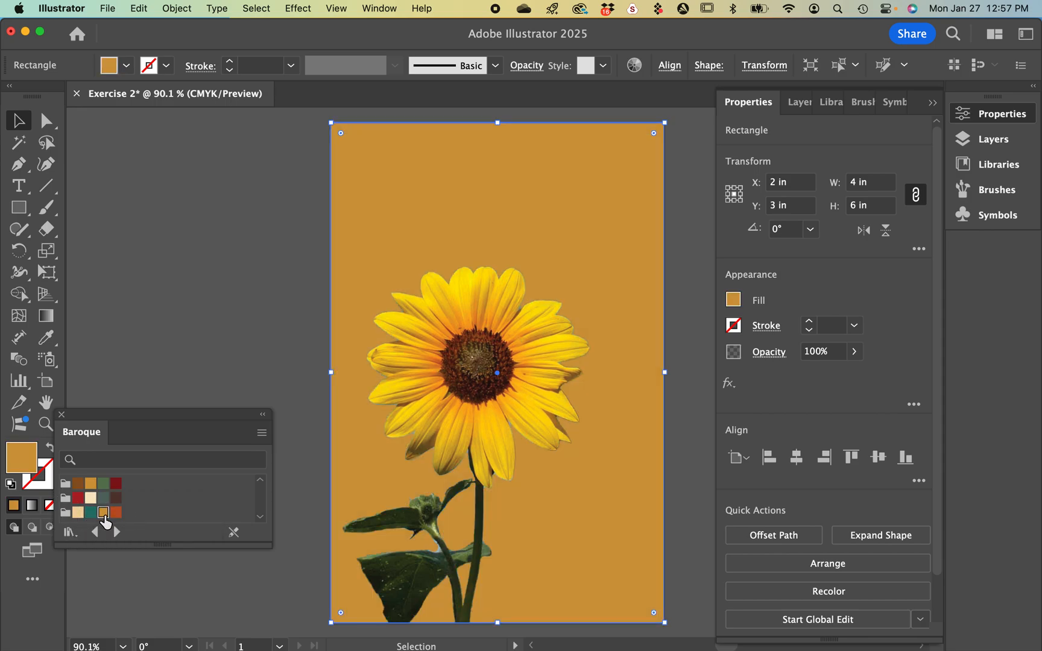
scroll(105, 521, up, 1)
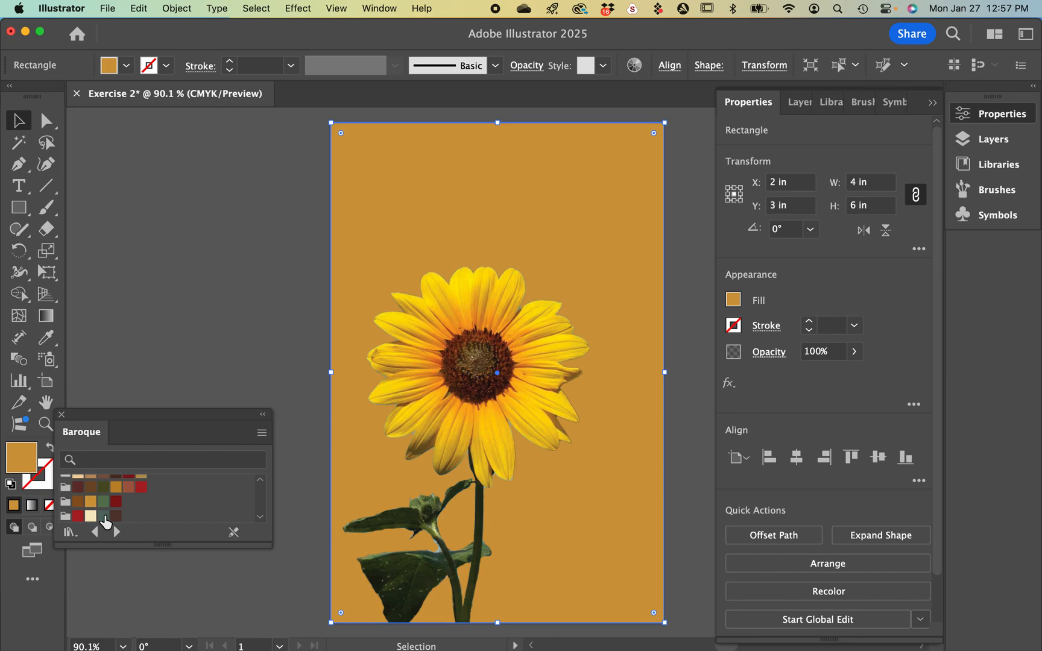
click(127, 487)
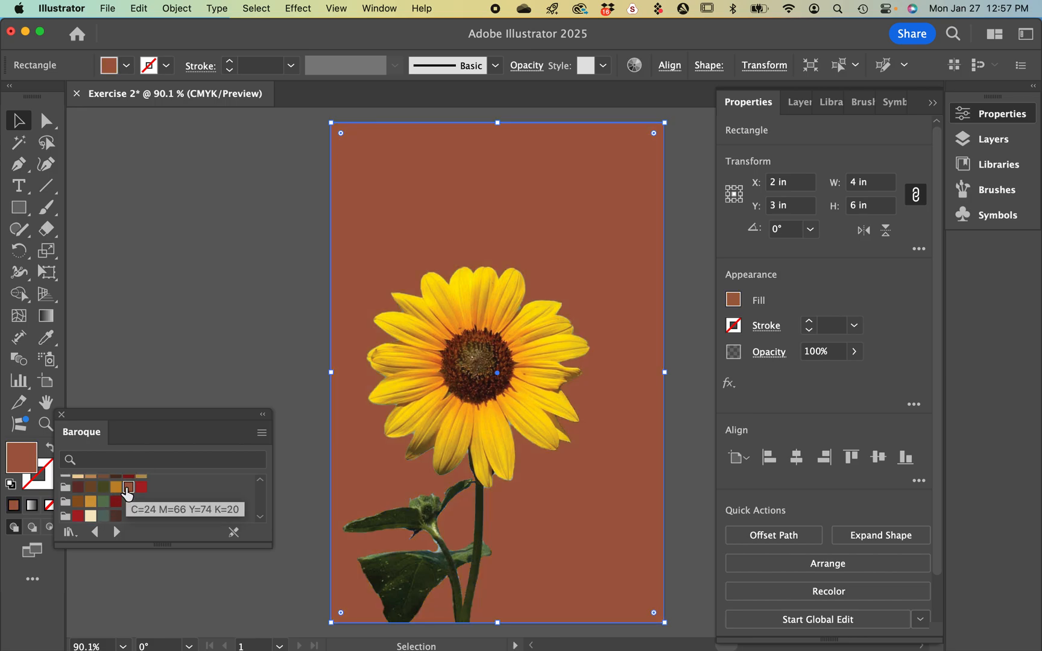
scroll(127, 494, up, 1)
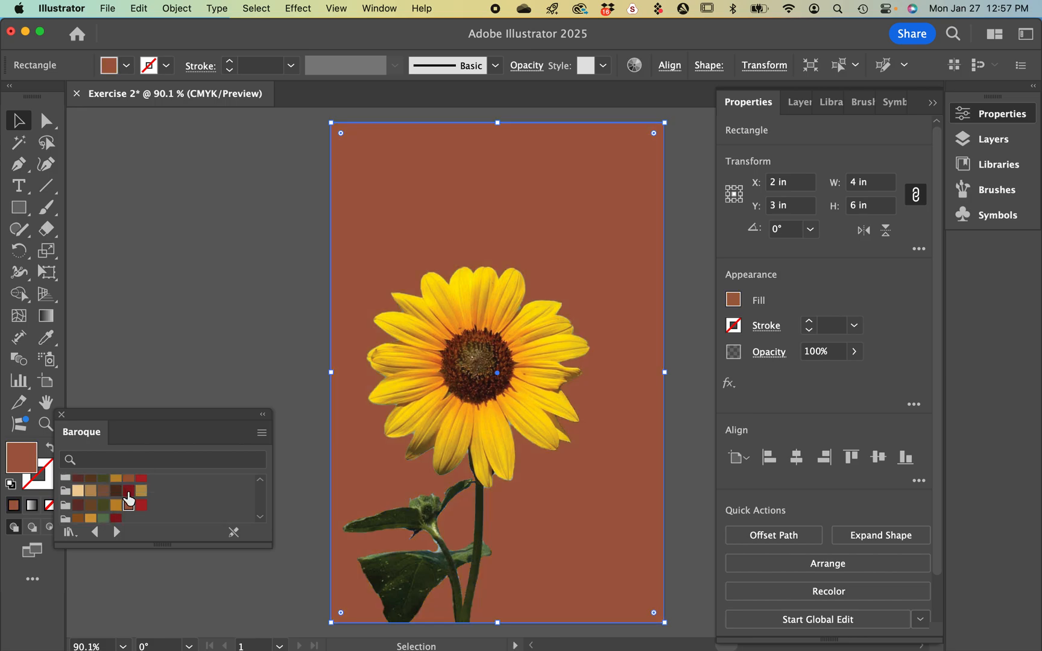
click(116, 491)
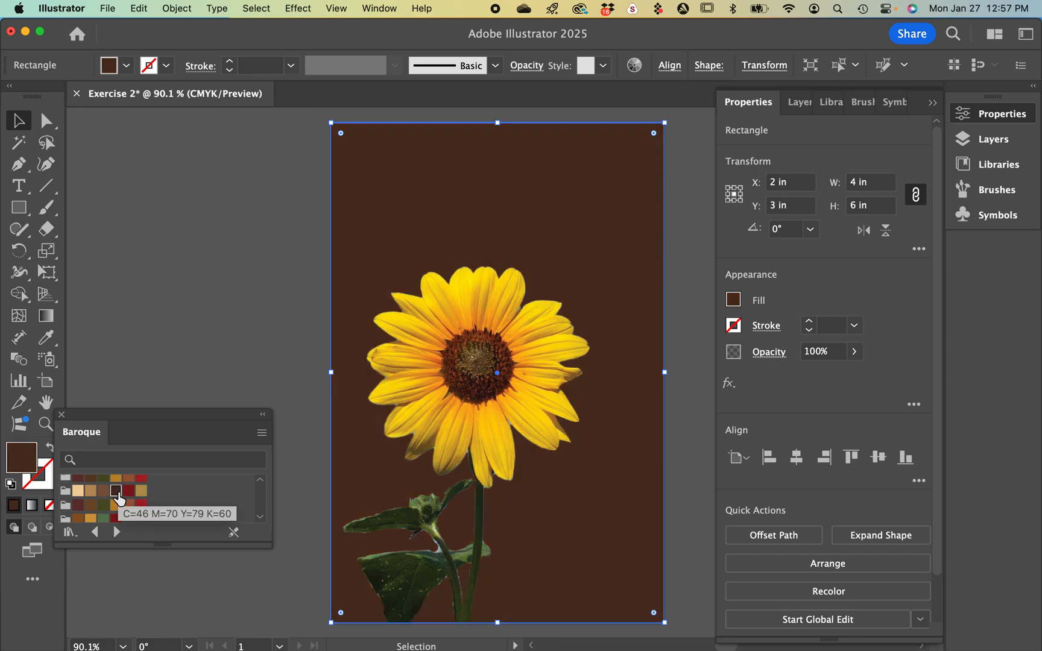
- Fill the background rectangle with the golden-brown Baroque swatch C=30 M=38 Y=82 K=4 and move the Baroque palette clear of the fill and stroke boxes
click(142, 492)
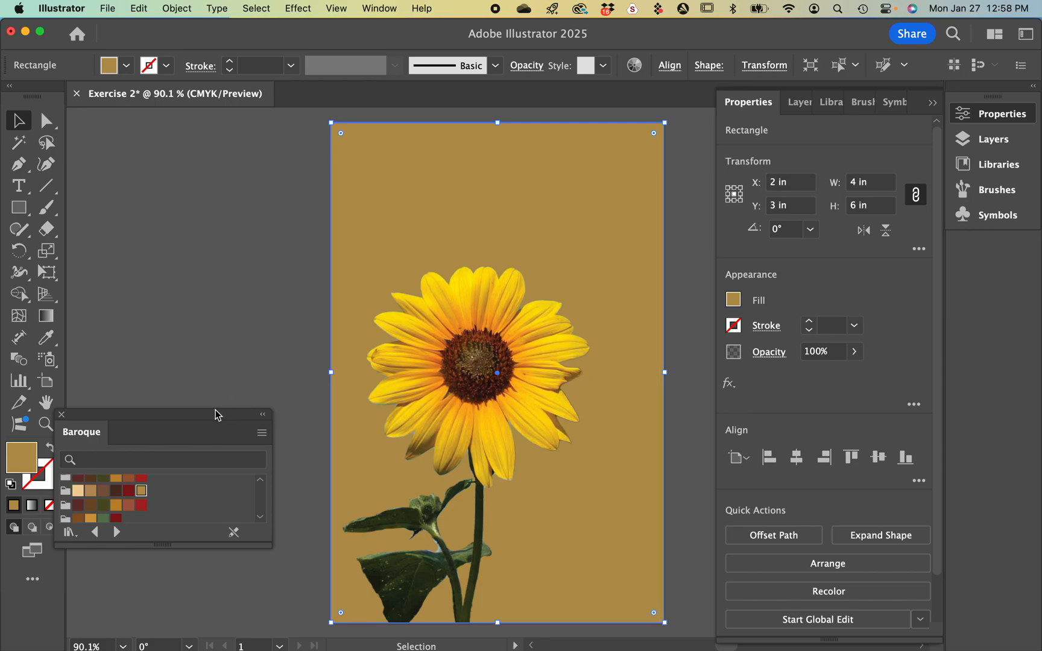
drag(214, 417, 211, 227)
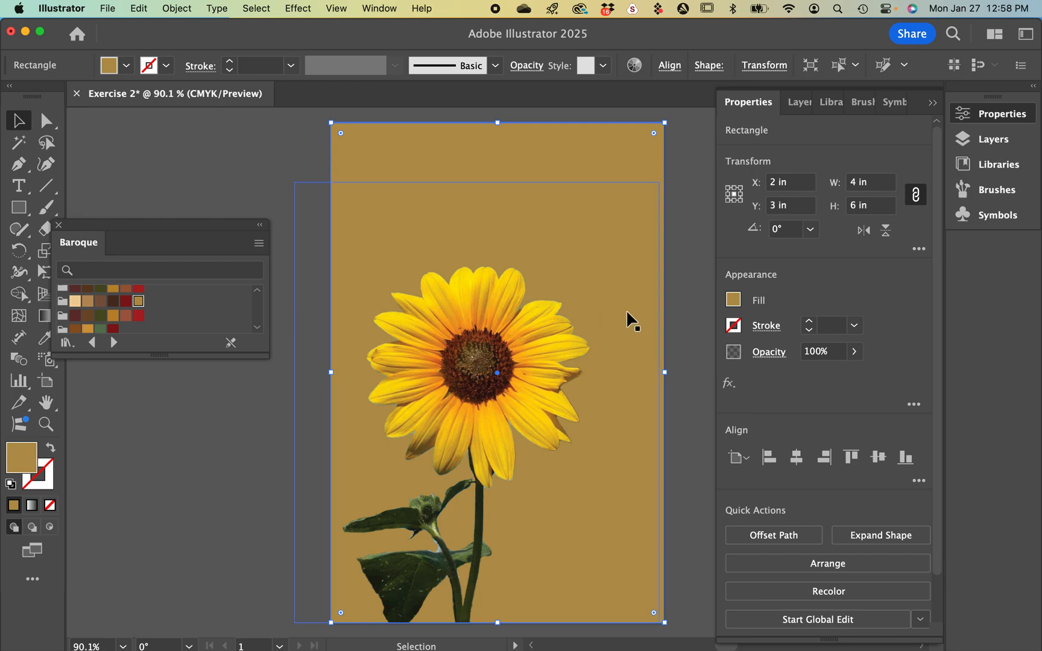
click(739, 304)
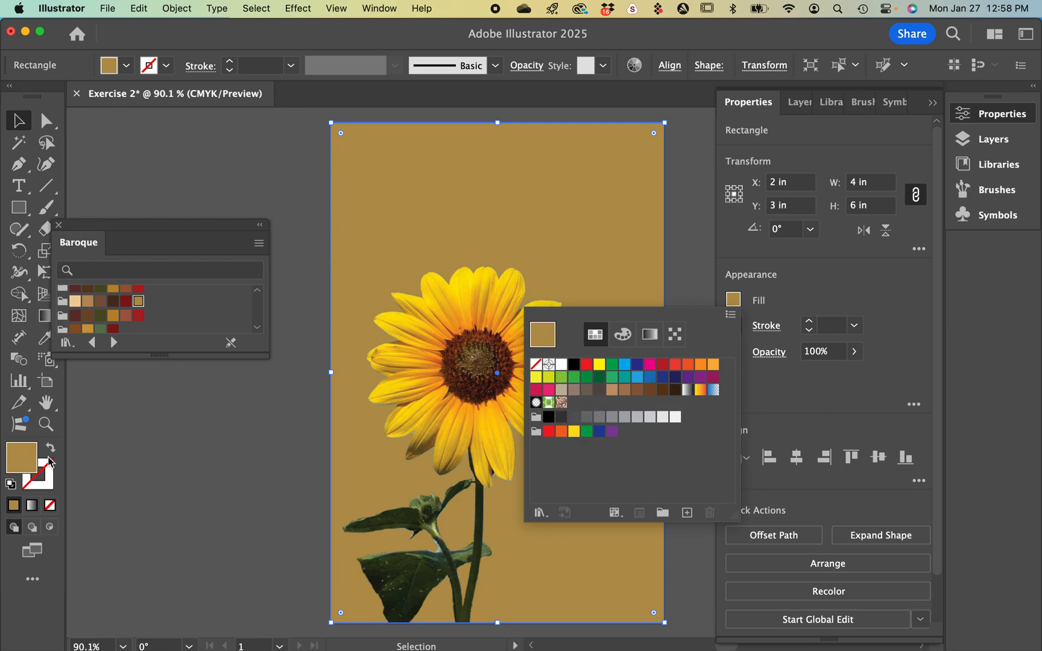
click(17, 463)
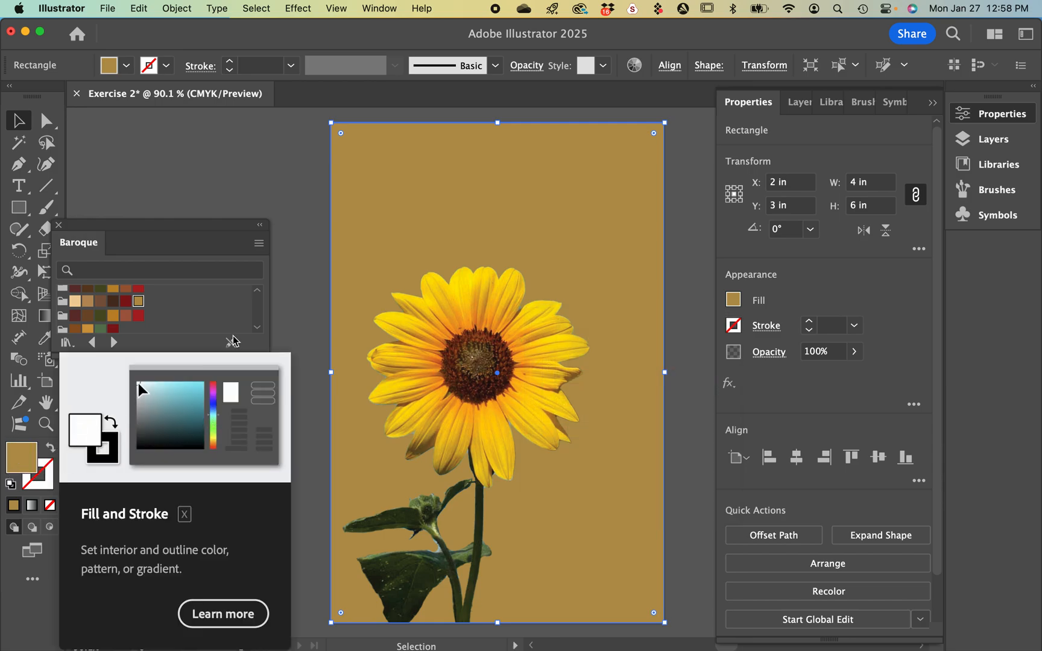
click(289, 271)
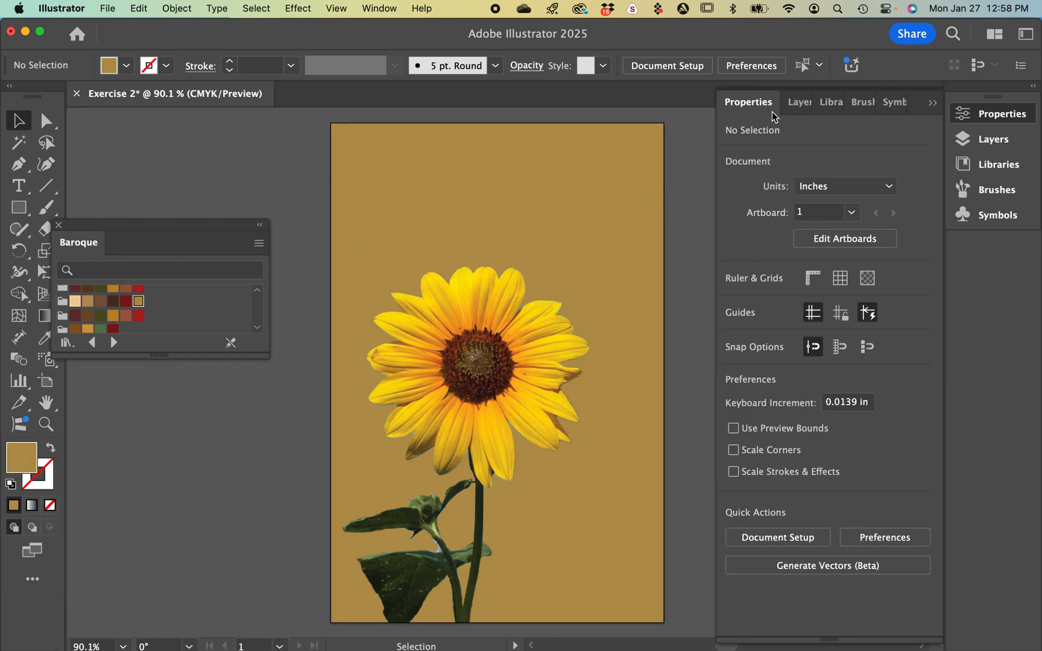
- Select the background rectangle, show the document's Swatches and dock them in the same group as Properties and Layers
click(522, 156)
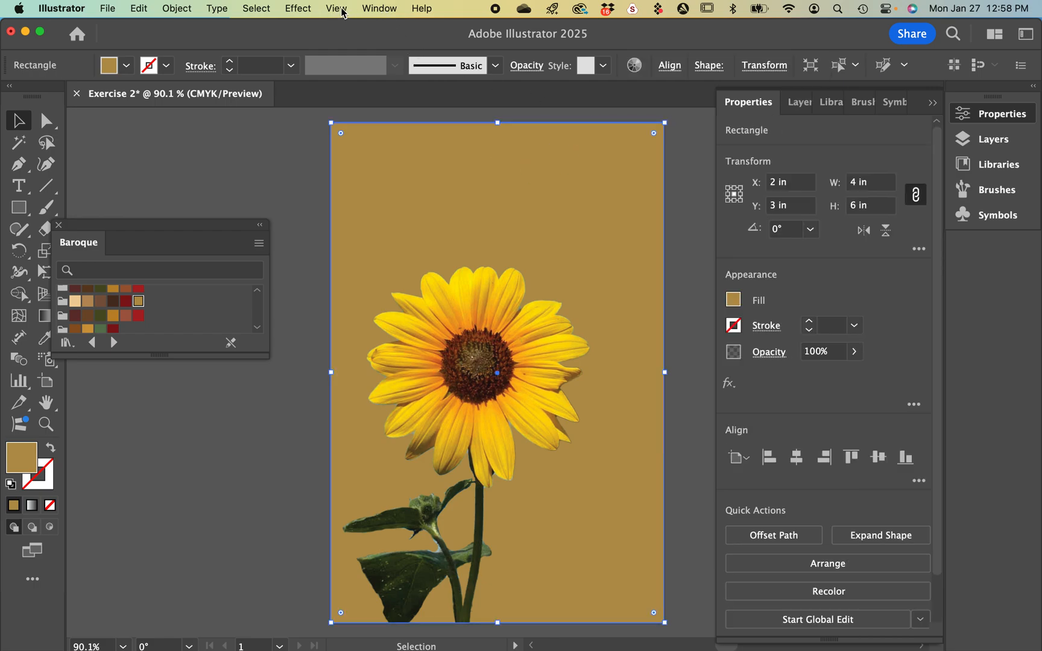
click(382, 8)
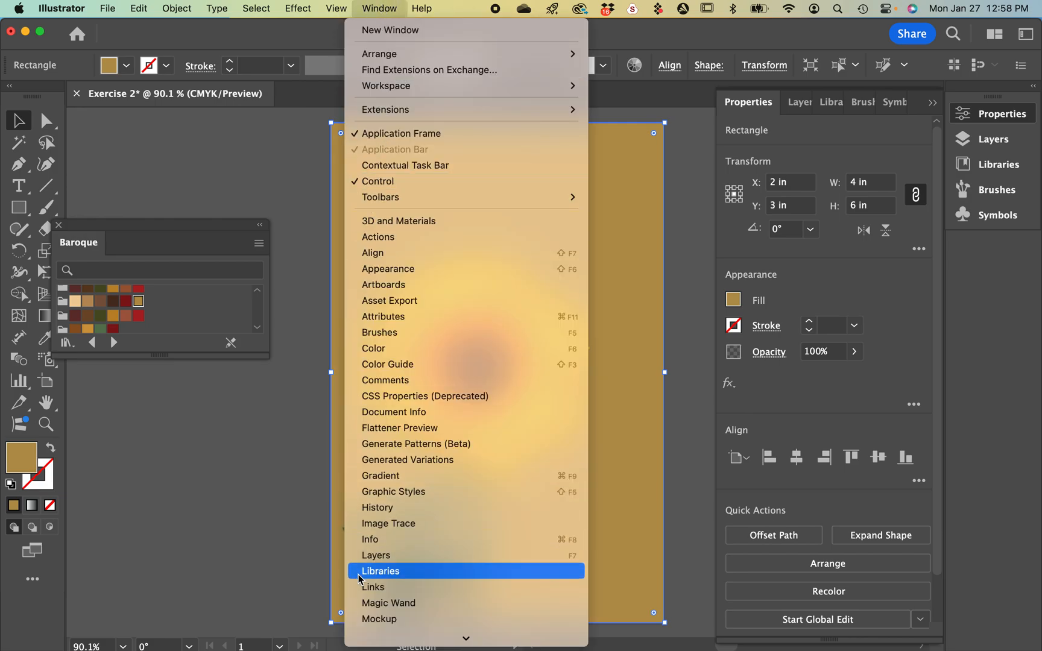
mouse_move(358, 650)
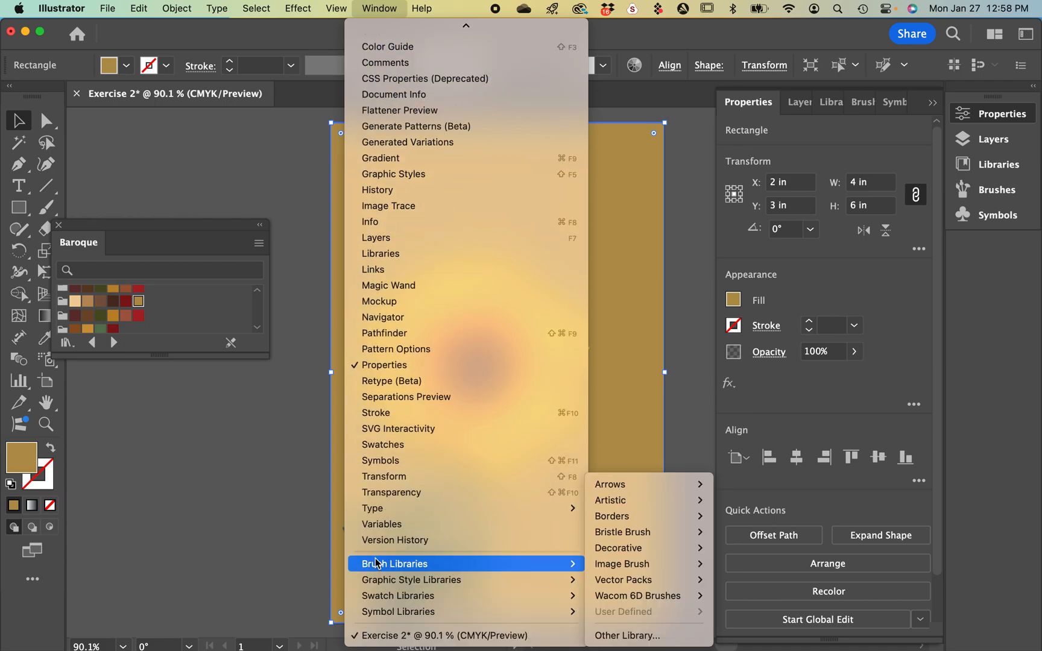
click(390, 444)
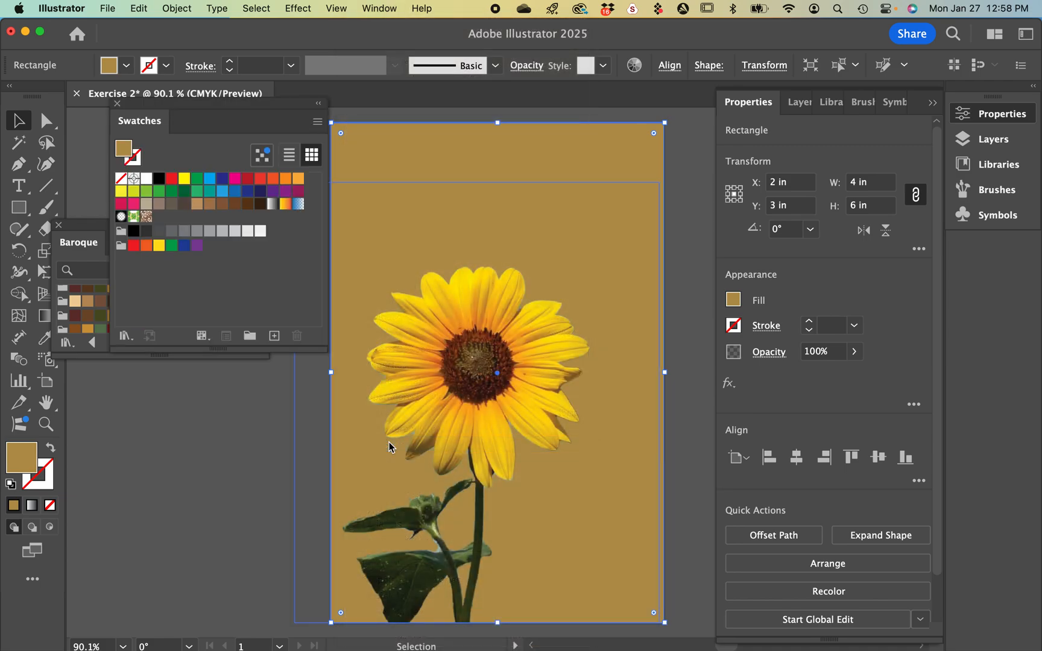
drag(250, 105, 855, 114)
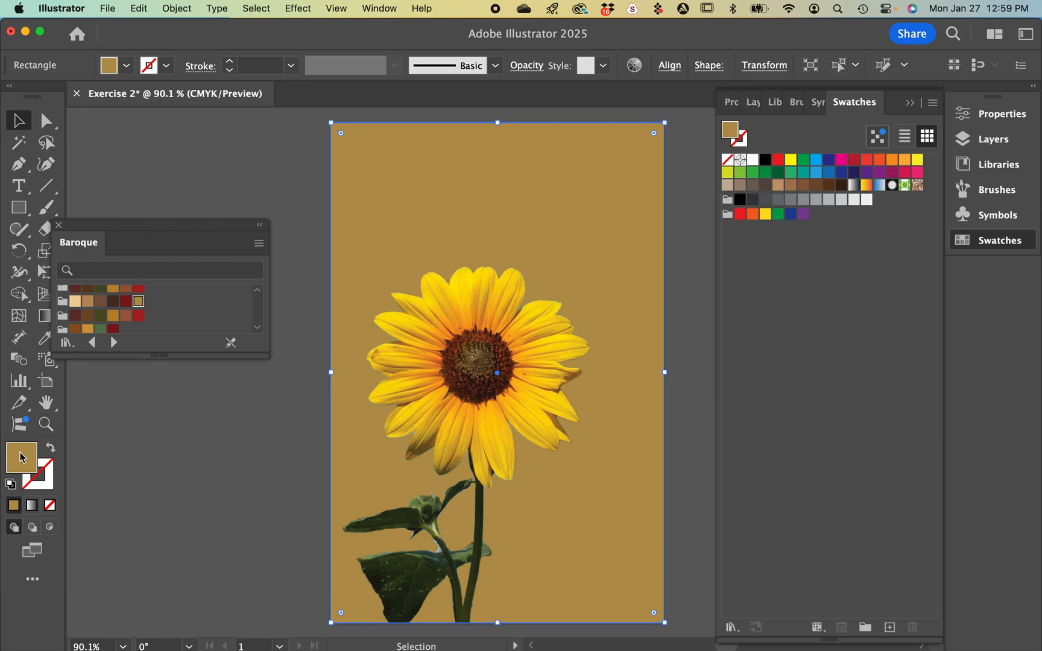
- Add the rectangle's golden-brown fill to the document swatches, and test it by filling the rectangle with bright blue and reapplying the saved swatch
mouse_move(22, 457)
mouse_down()
mouse_move(131, 445)
mouse_move(418, 356)
mouse_move(633, 309)
mouse_move(787, 246)
mouse_move(800, 253)
mouse_up()
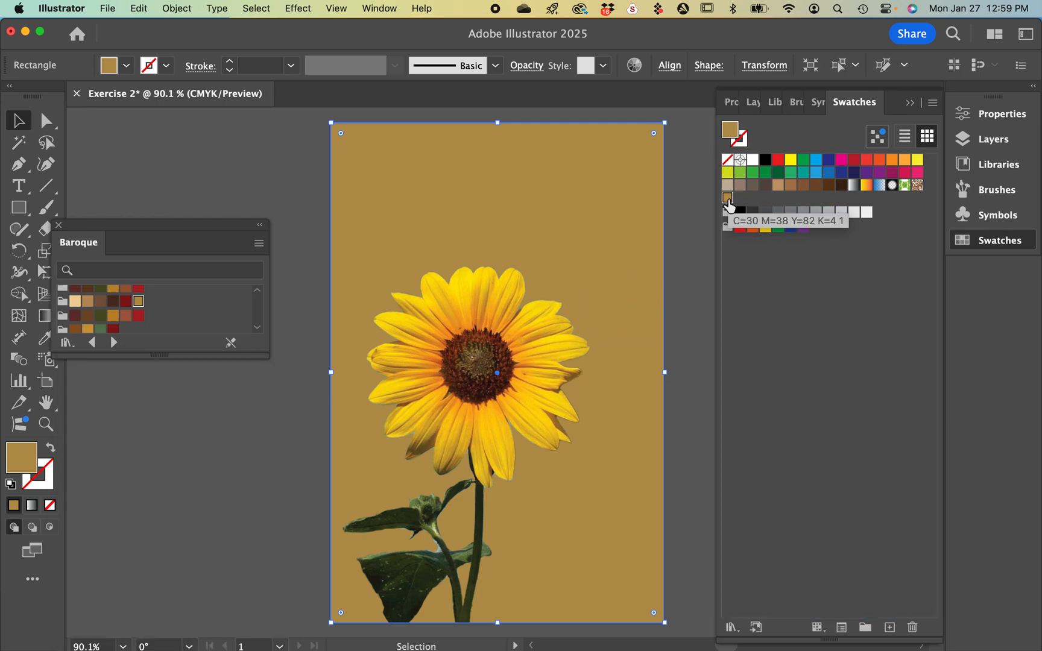
click(817, 161)
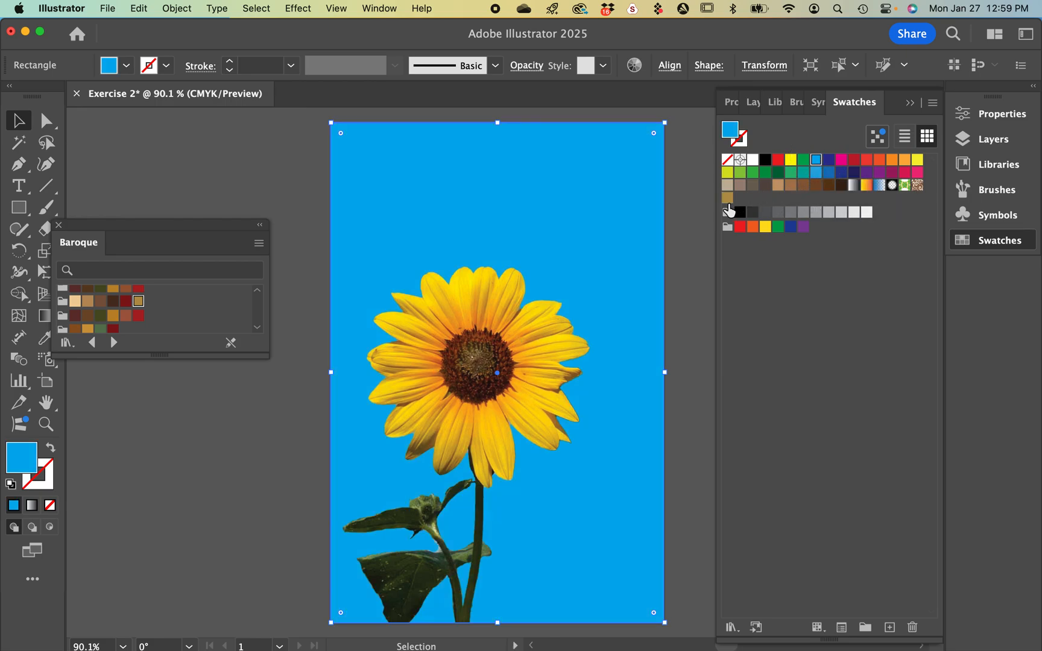
click(728, 199)
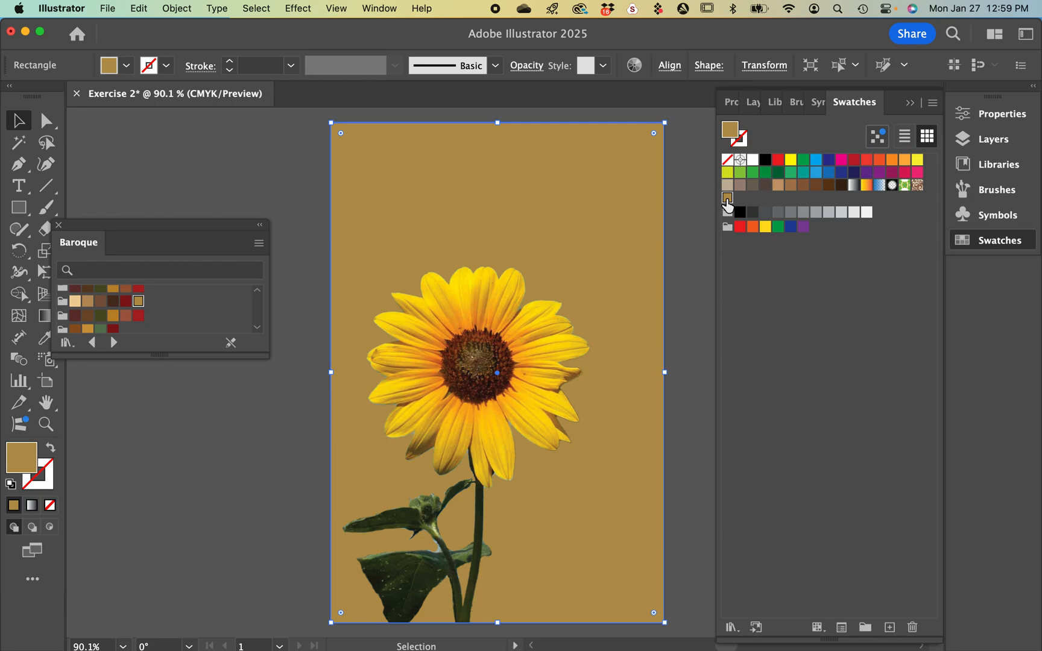